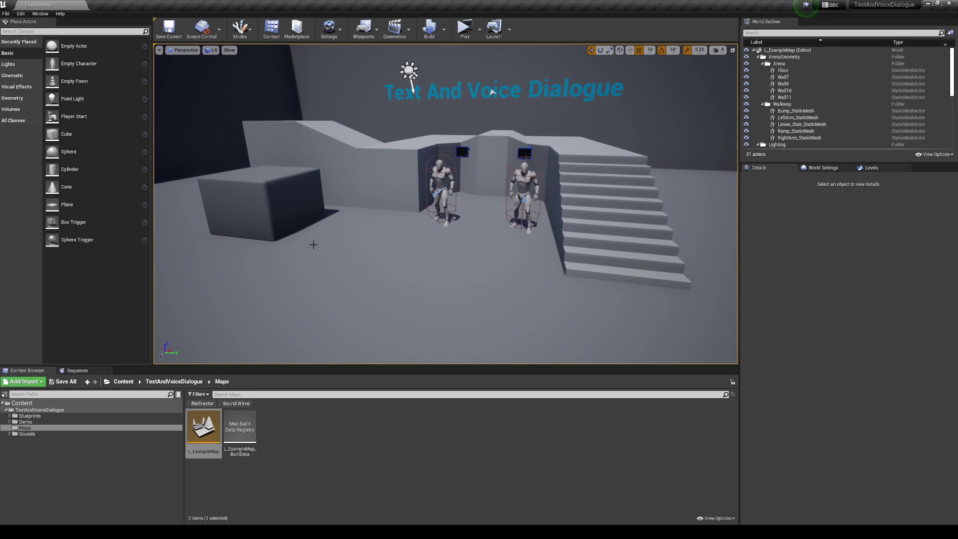
# Select the dialogue conversation actor between the two characters under the Start At Begin Play sign
pyautogui.moveTo(385, 243); pyautogui.dragTo(314, 242, button='right')
pyautogui.press('s')
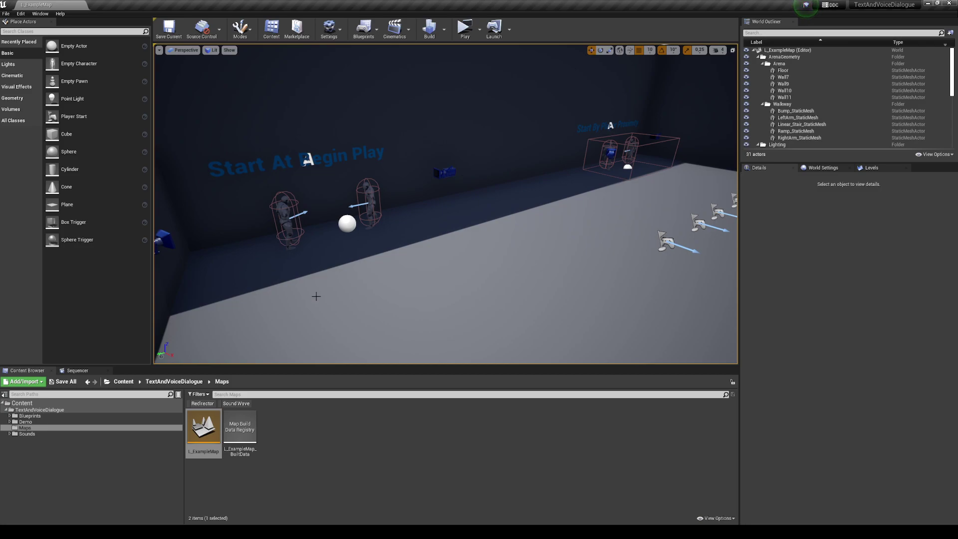
pyautogui.moveTo(521, 303); pyautogui.dragTo(502, 291, button='right')
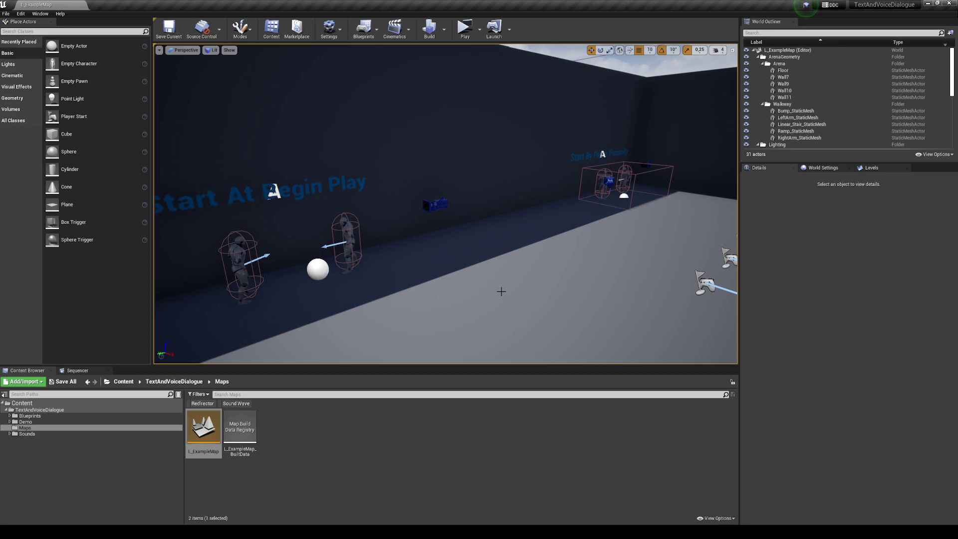
pyautogui.moveTo(501, 292); pyautogui.dragTo(443, 250, button='right')
pyautogui.click(444, 250)
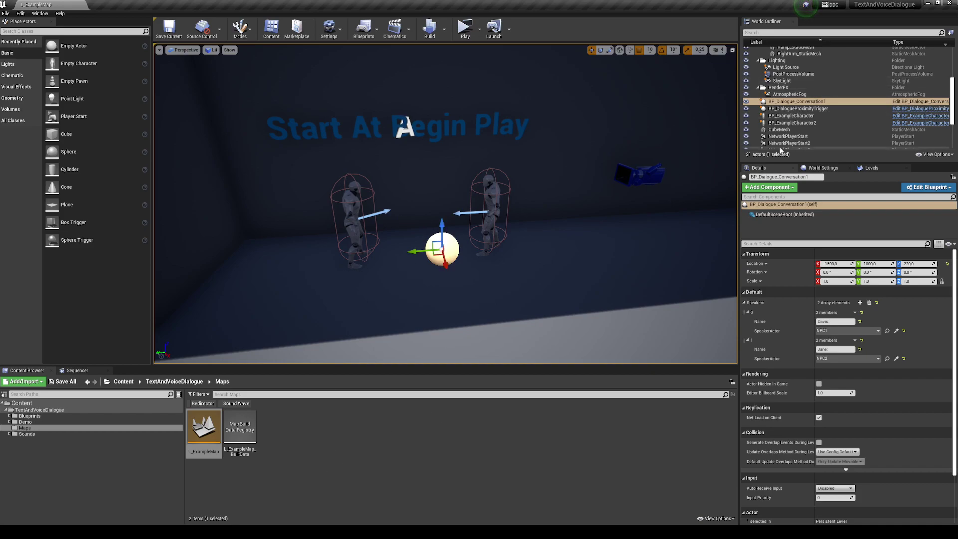
# Open the BP_Dialogue_Conversation1 blueprint from the Blueprints/VoiceConversations folder
pyautogui.click(187, 383)
pyautogui.doubleClick(203, 427)
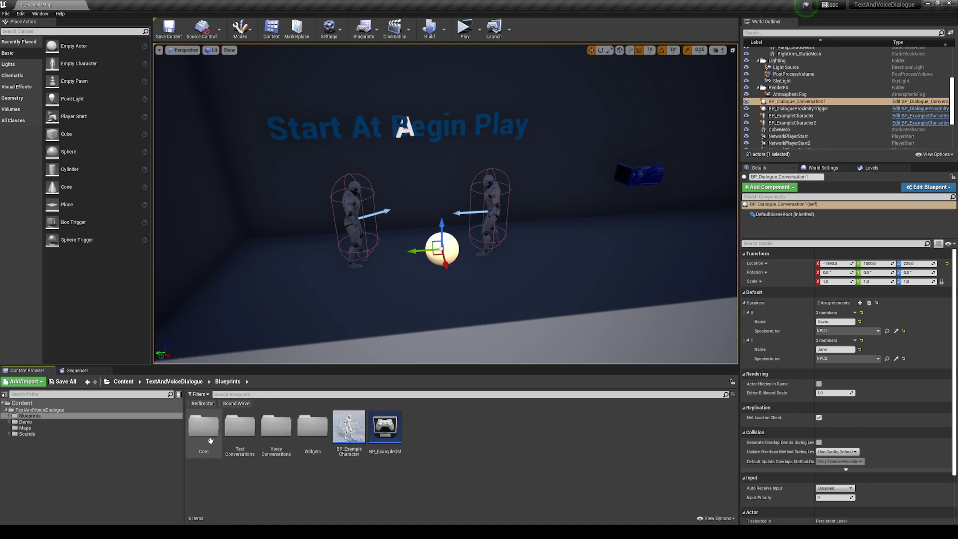
pyautogui.doubleClick(282, 439)
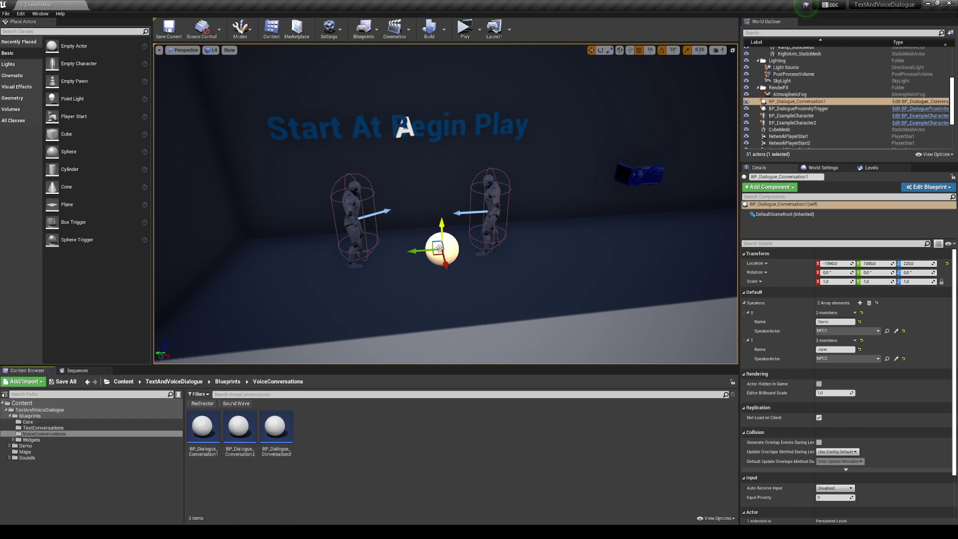
pyautogui.doubleClick(216, 440)
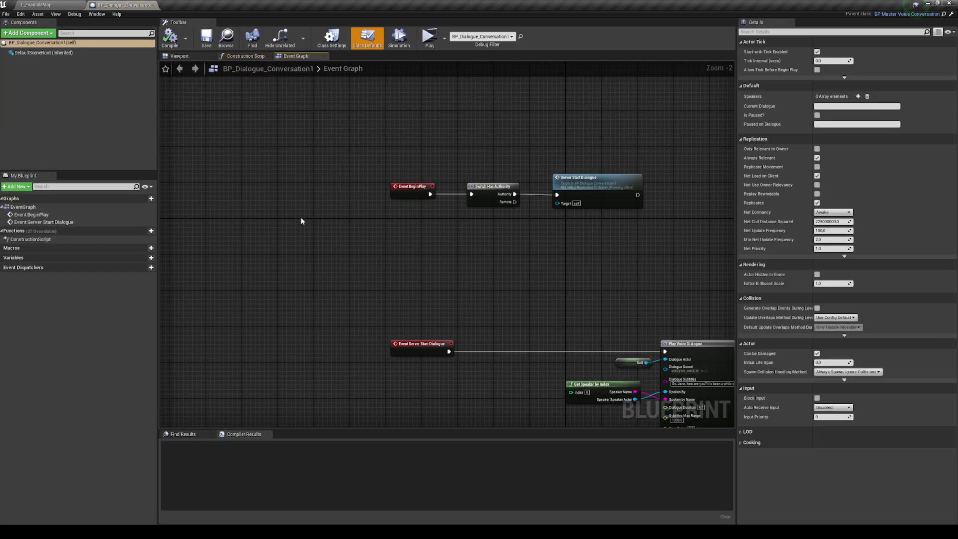
# Examine the Play Voice Dialogue and Get Speaker by Index nodes that follow the Server Start Dialogue event
pyautogui.moveTo(520, 276); pyautogui.dragTo(337, 113, button='right')
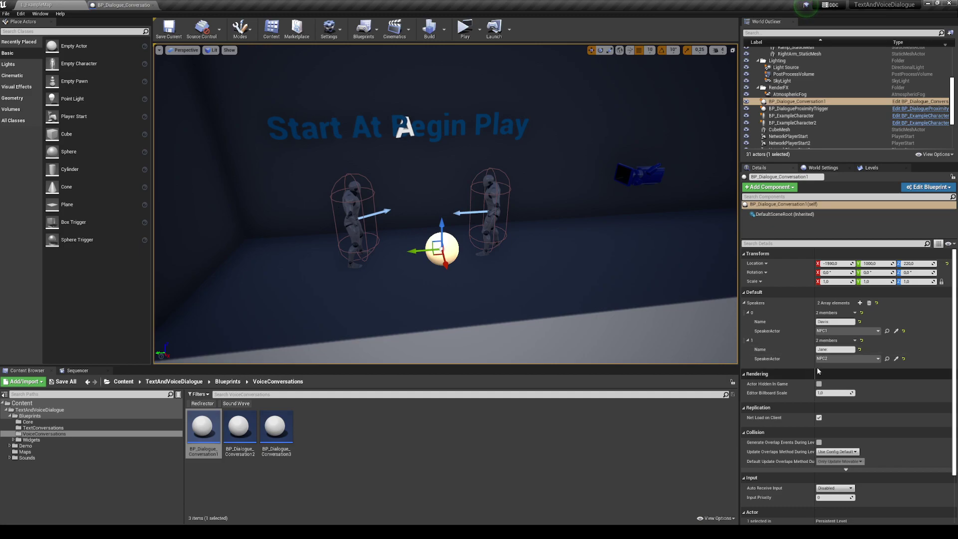
pyautogui.click(118, 5)
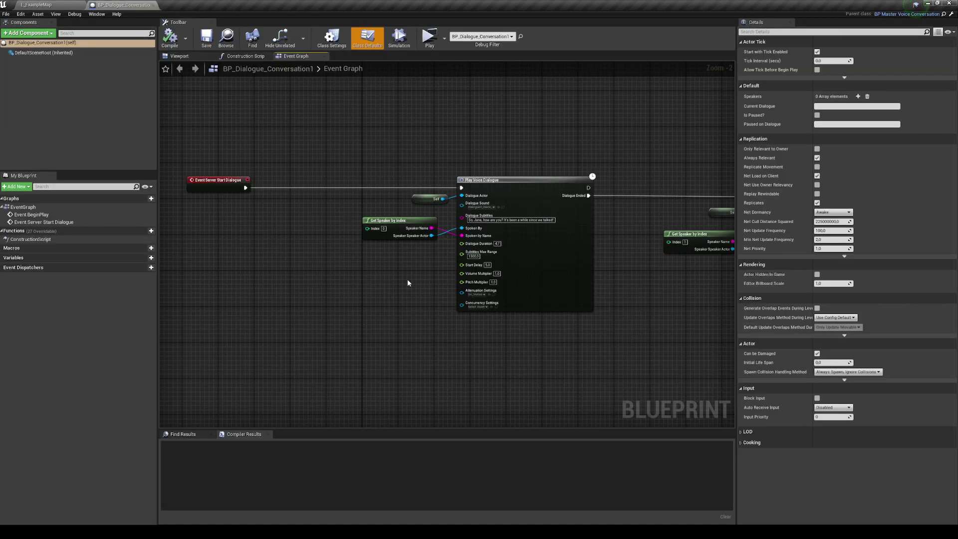
pyautogui.moveTo(511, 168)
pyautogui.mouseDown(button='right')
pyautogui.moveTo(477, 182)
pyautogui.moveTo(405, 160)
pyautogui.moveTo(520, 175)
pyautogui.moveTo(494, 173)
pyautogui.mouseUp(button='right')
pyautogui.scroll(2, 477, 182)
pyautogui.scroll(-2, 437, 167)
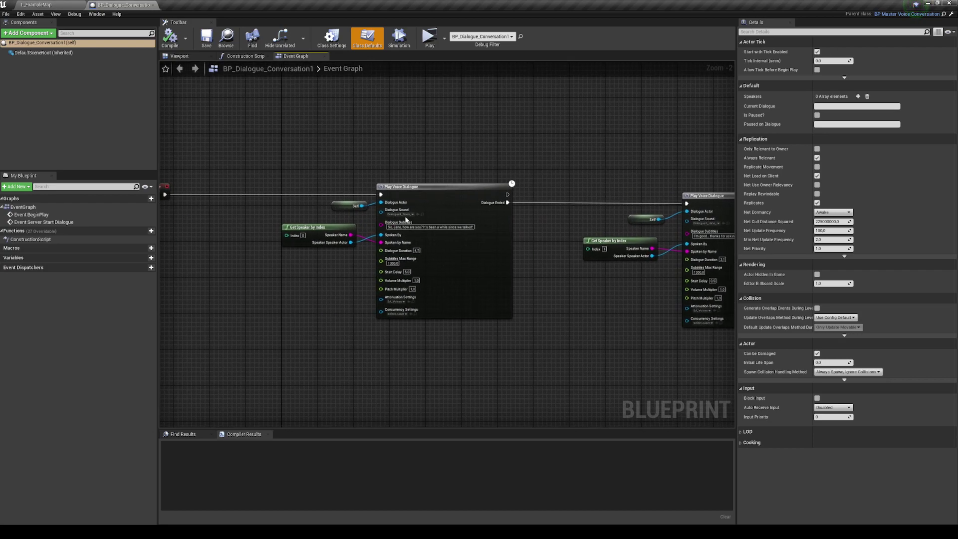
pyautogui.moveTo(436, 138); pyautogui.dragTo(409, 193, button='right')
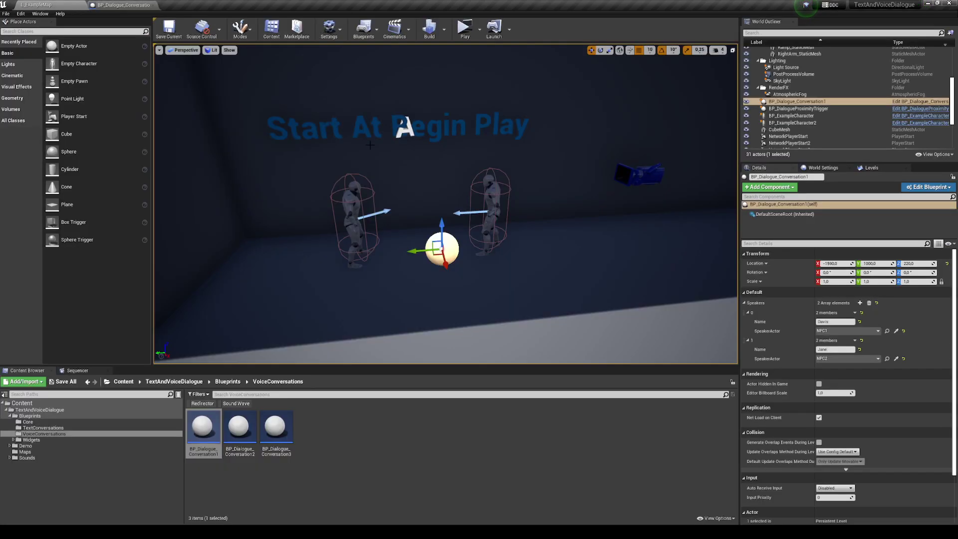
# Return to the example map and close the BP_Dialogue_Conversation1 blueprint
pyautogui.moveTo(370, 144); pyautogui.dragTo(360, 137, button='right')
pyautogui.scroll(3, 370, 145)
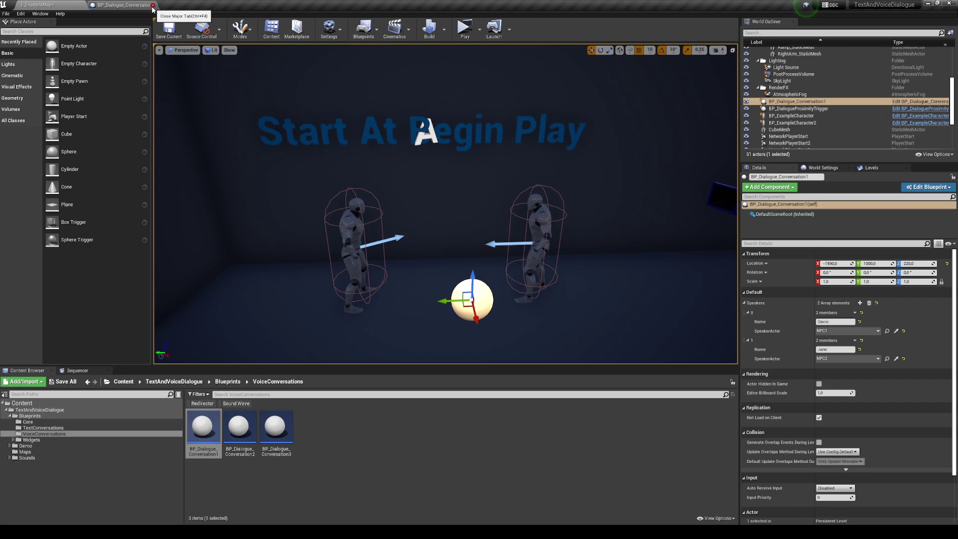
pyautogui.click(153, 6)
pyautogui.scroll(-3, 529, 92)
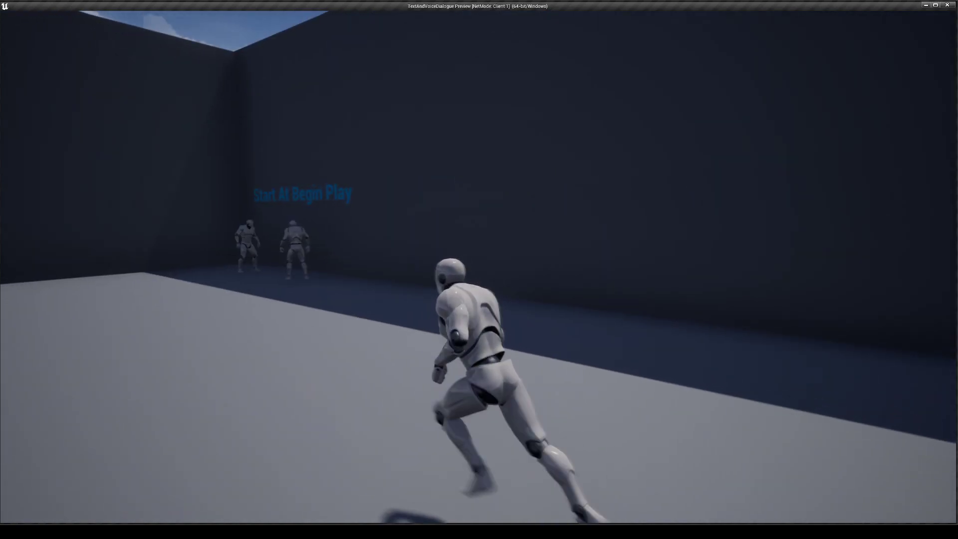
# Play-test the level by walking to the Start At Begin Play characters, following their subtitled conversation, and ending the session
pyautogui.press('w')
pyautogui.press('a')
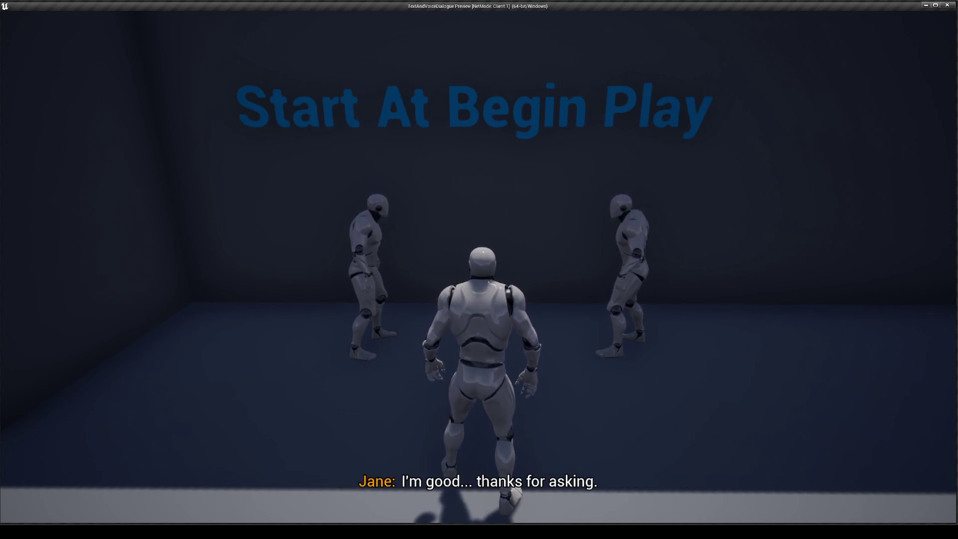
pyautogui.press('w')
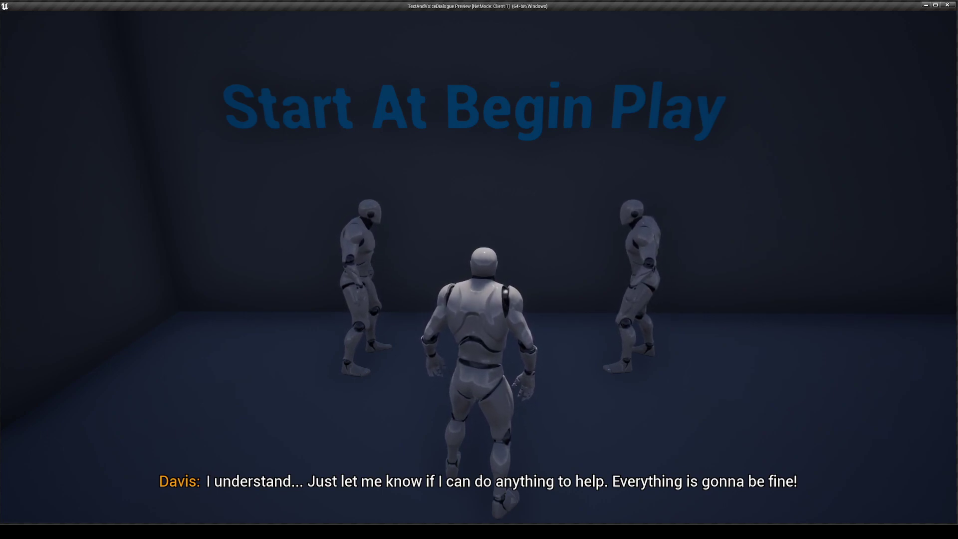
pyautogui.press('s')
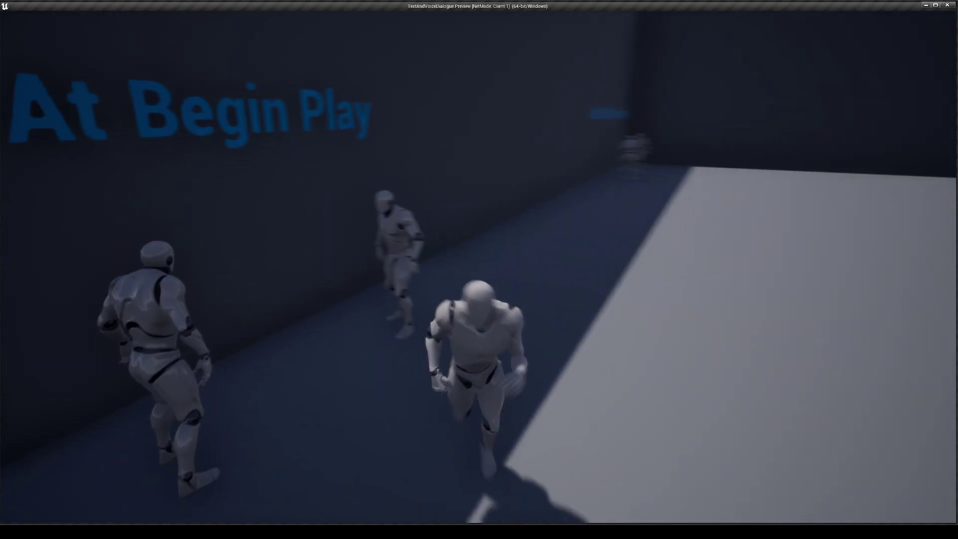
pyautogui.press('d')
pyautogui.press('w')
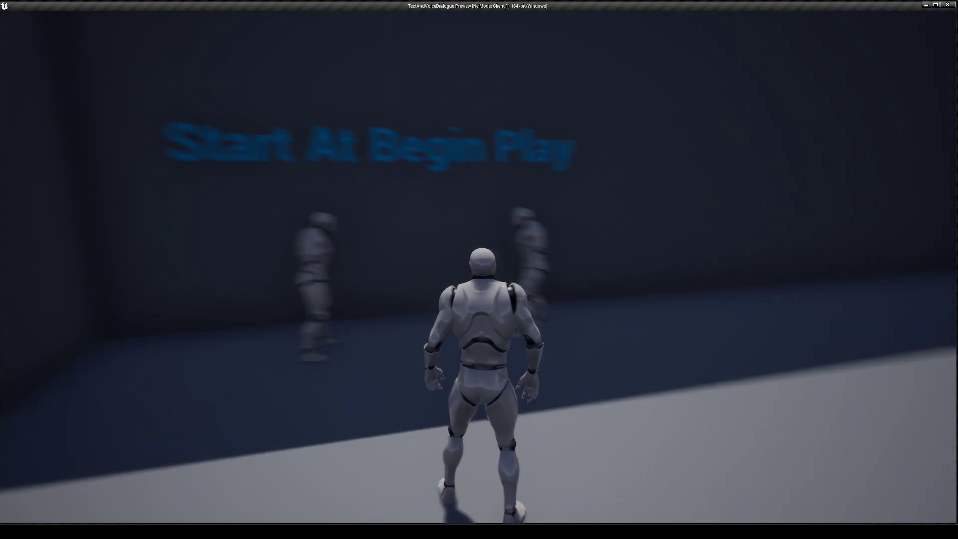
pyautogui.press('w')
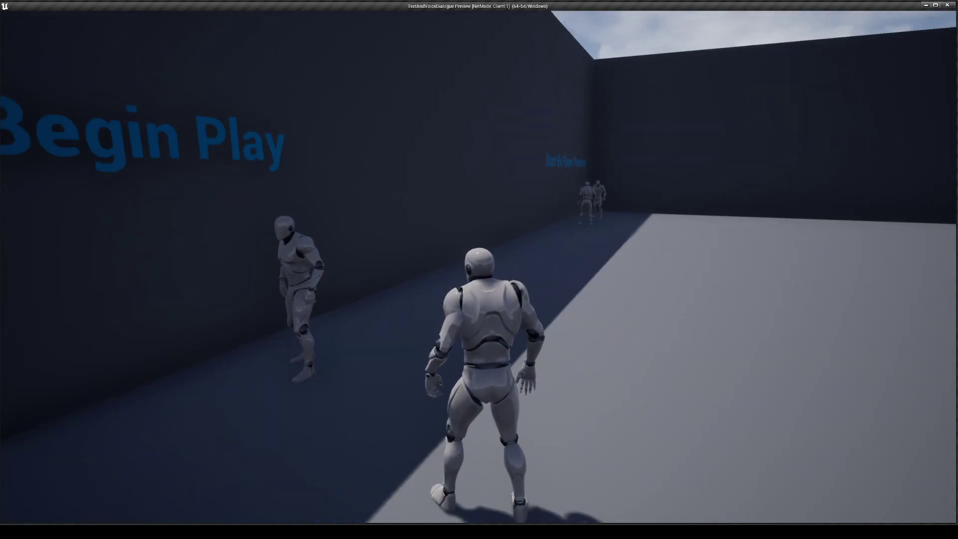
pyautogui.press('w')
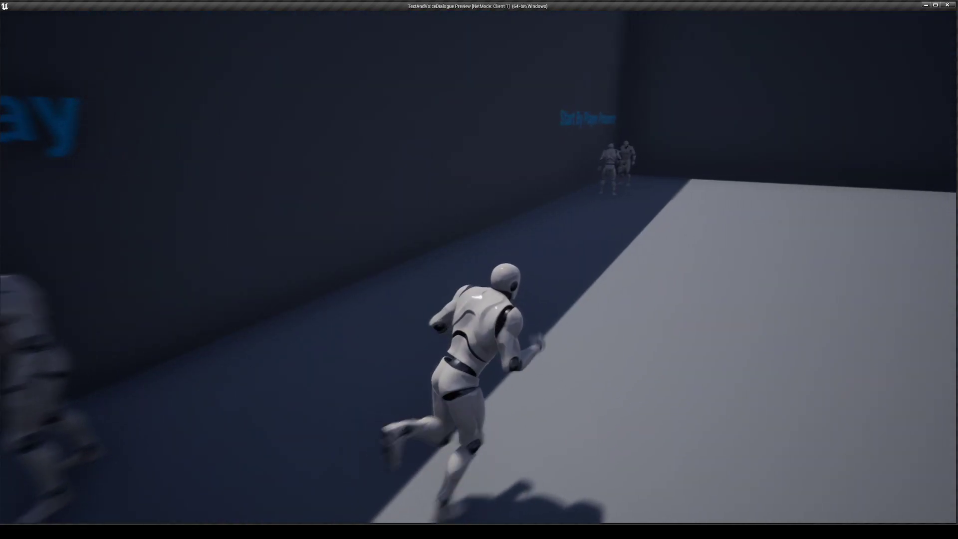
pyautogui.press('w')
pyautogui.press('Escape')
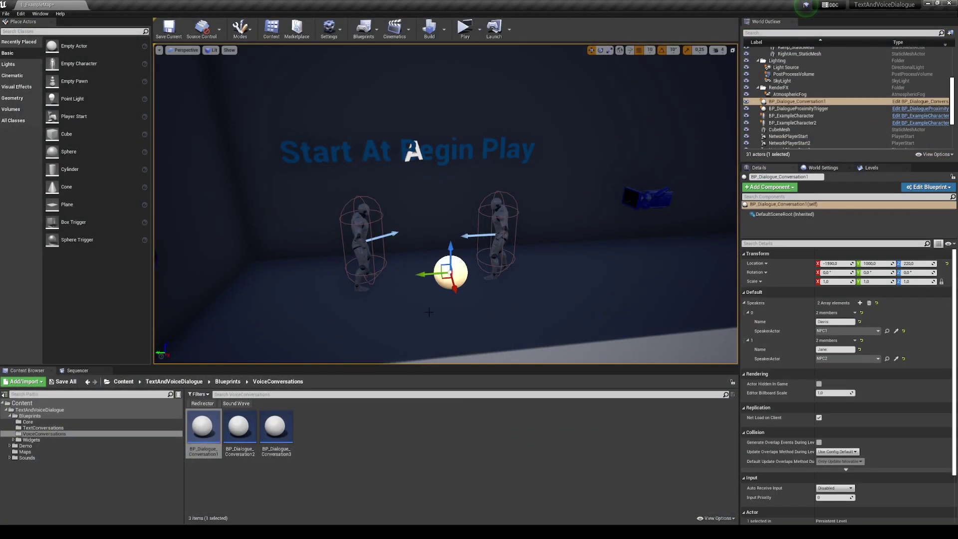
# Select the BP_DialogueProximityTrigger actor under the Start By Player Proximity sign and focus the view on it
pyautogui.moveTo(445, 204); pyautogui.dragTo(574, 204, button='right')
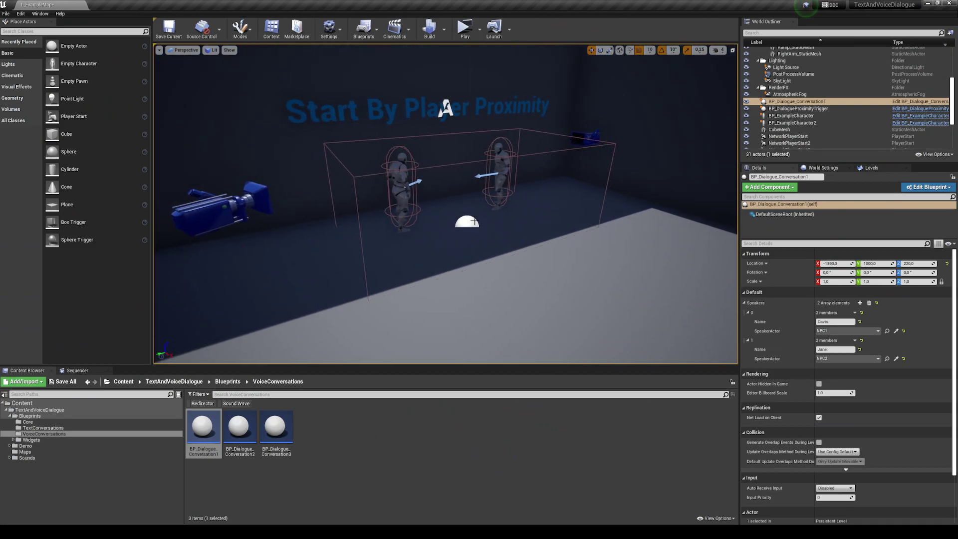
pyautogui.click(473, 226)
pyautogui.moveTo(474, 228); pyautogui.dragTo(329, 225, button='right')
pyautogui.click(300, 148)
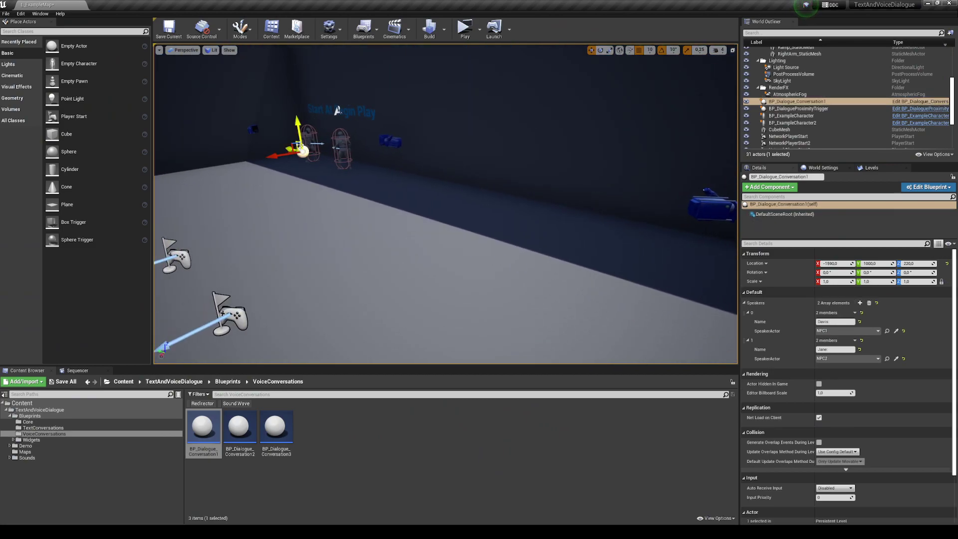
pyautogui.moveTo(229, 179); pyautogui.dragTo(180, 181, button='right')
pyautogui.click(327, 248)
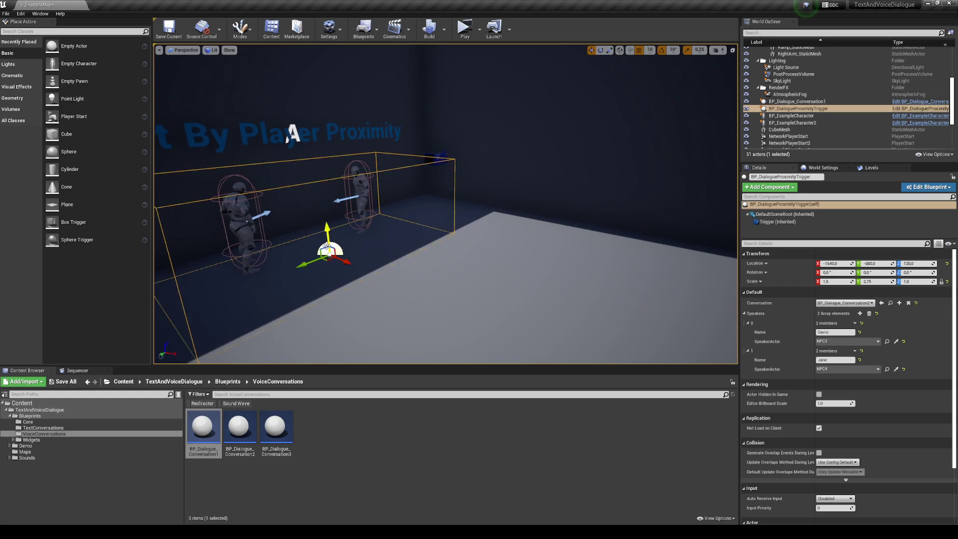
pyautogui.press('f')
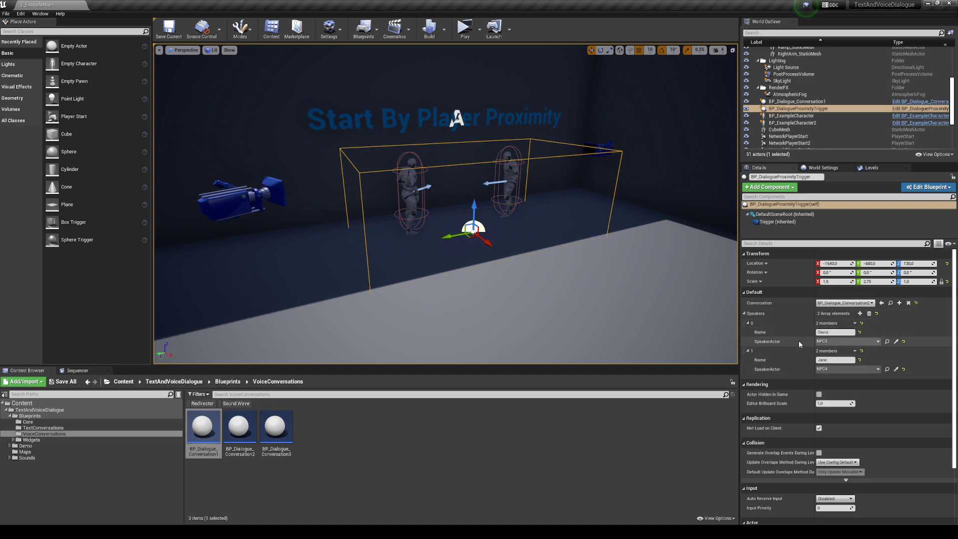
# Inspect the proximity trigger's box volume around the two characters, along with its conversation and speaker settings
pyautogui.moveTo(619, 280); pyautogui.dragTo(629, 280, button='right')
pyautogui.press('w')
pyautogui.moveTo(597, 325); pyautogui.dragTo(578, 318, button='right')
pyautogui.press('s')
pyautogui.press('w')
pyautogui.moveTo(437, 233)
pyautogui.mouseDown(button='right')
pyautogui.moveTo(457, 234)
pyautogui.moveTo(441, 232)
pyautogui.mouseUp(button='right')
pyautogui.press('s')
pyautogui.press('Escape')
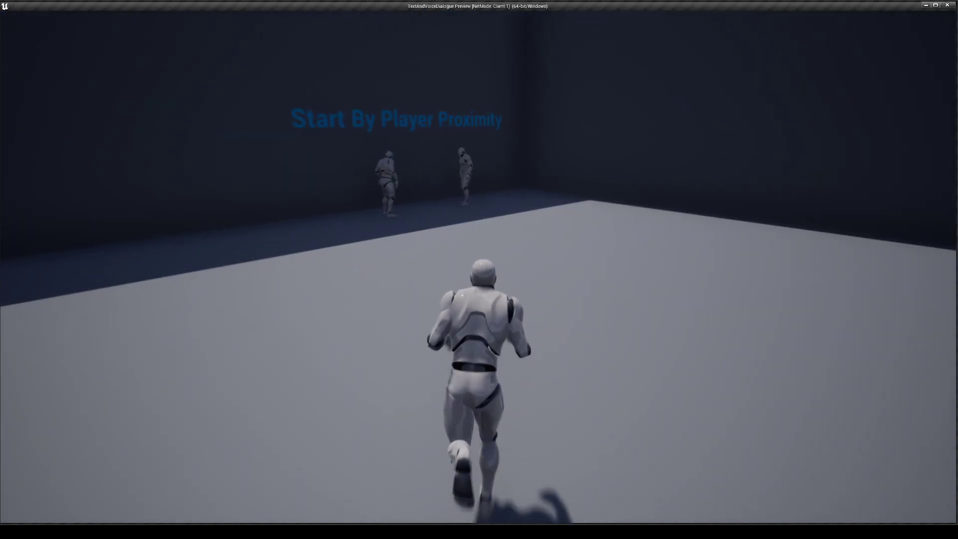
# Play-test the proximity dialogue by walking the character into the trigger area between the two speakers
pyautogui.press('d')
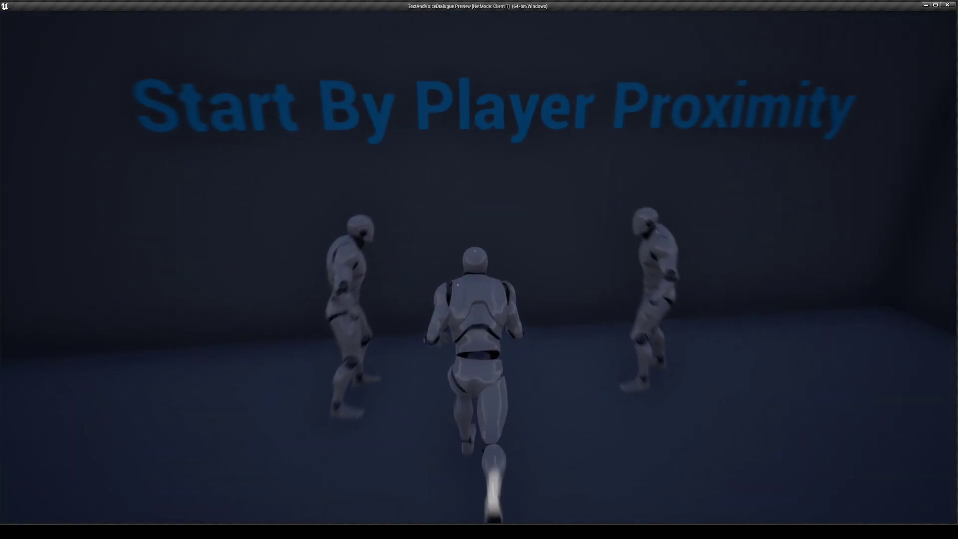
pyautogui.press('d')
pyautogui.press('s')
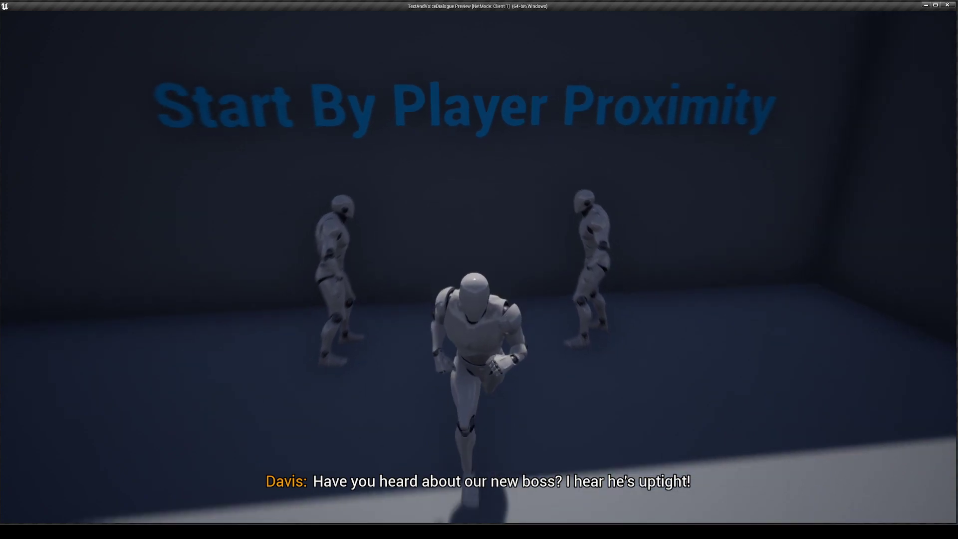
pyautogui.press('a')
pyautogui.press('w')
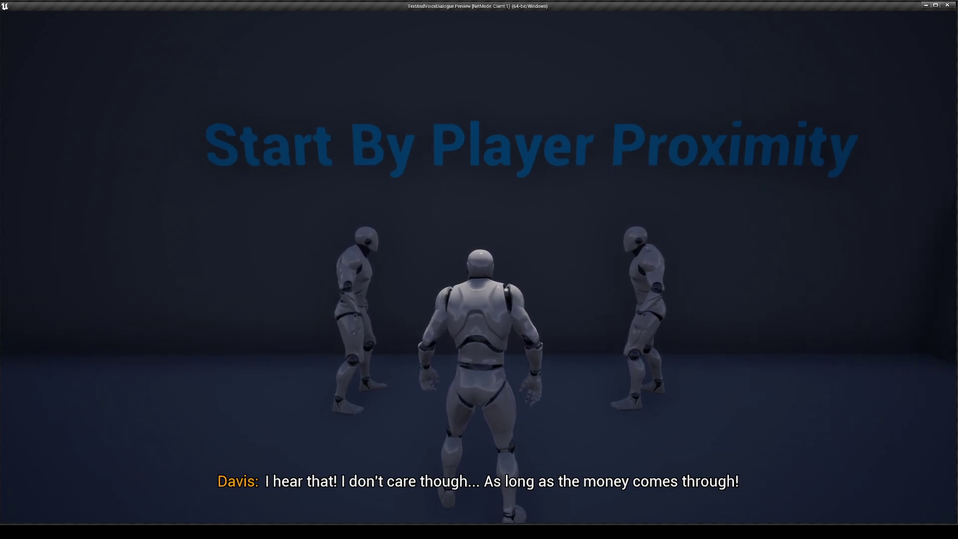
# Walk the character away from the proximity speakers across the arena and end the play session
pyautogui.press('s')
pyautogui.press('w')
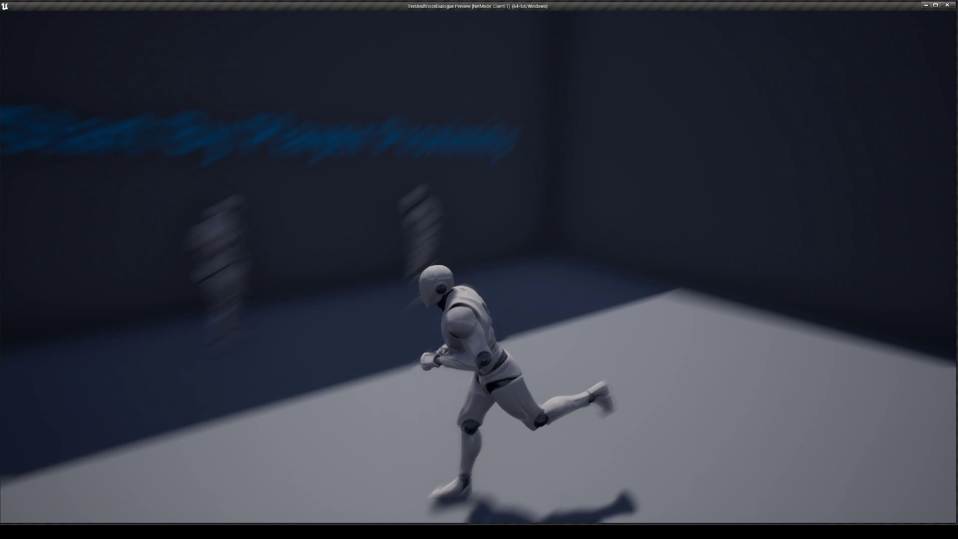
pyautogui.press('w')
pyautogui.press('a')
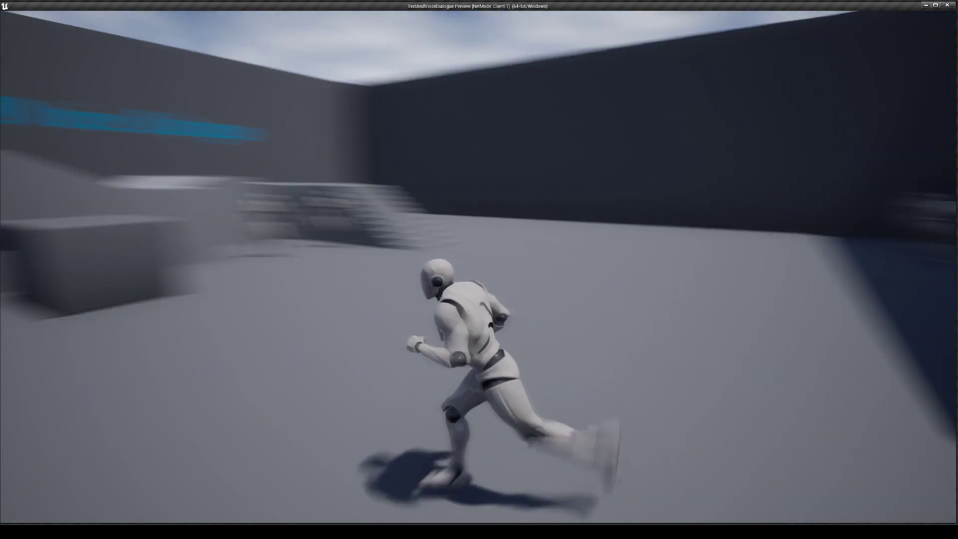
pyautogui.press('d')
pyautogui.press('w')
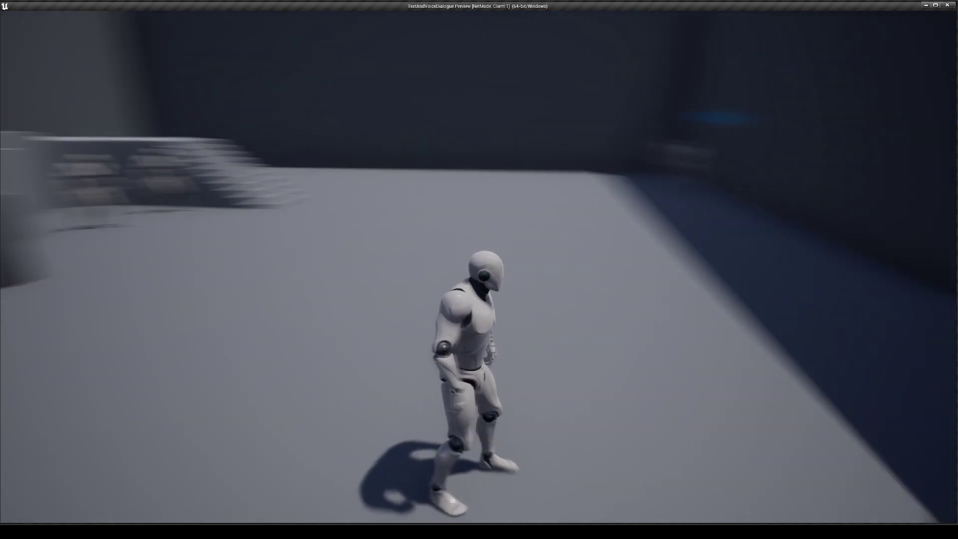
pyautogui.press('w')
pyautogui.press('Escape')
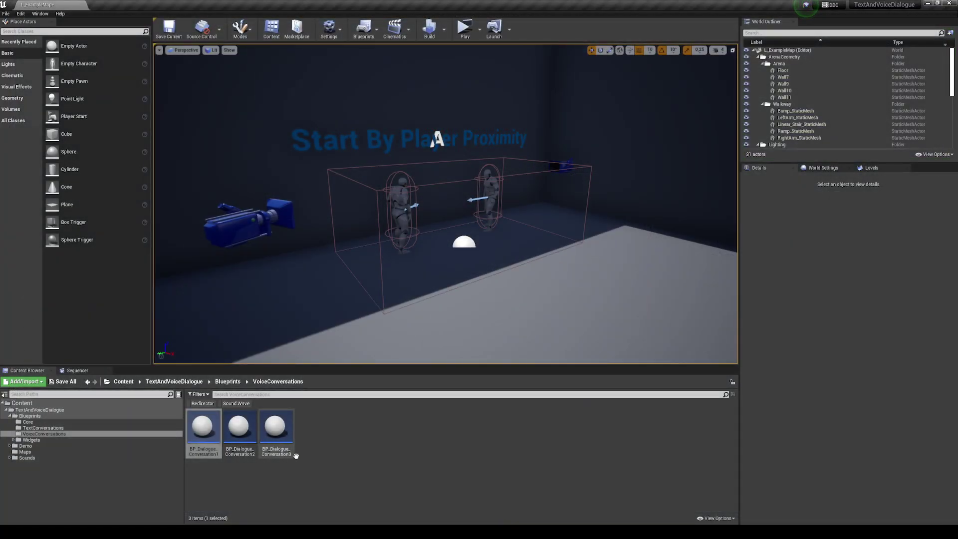
# Open the BP_ExampleCharacter blueprint from the Blueprints folder and examine its runtime voice conversation example graph
pyautogui.click(174, 381)
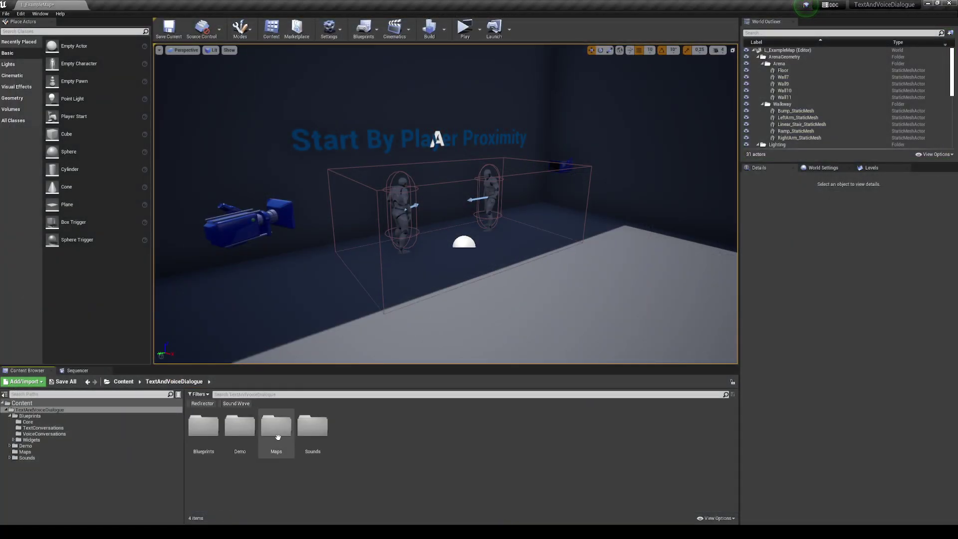
pyautogui.doubleClick(216, 445)
pyautogui.moveTo(351, 335); pyautogui.dragTo(392, 307, button='right')
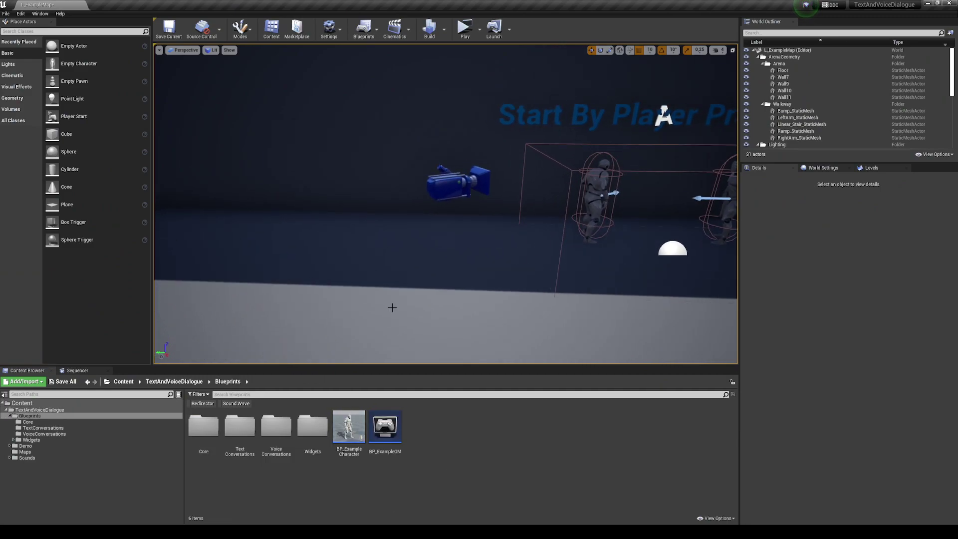
pyautogui.doubleClick(349, 427)
pyautogui.scroll(-4, 338, 329)
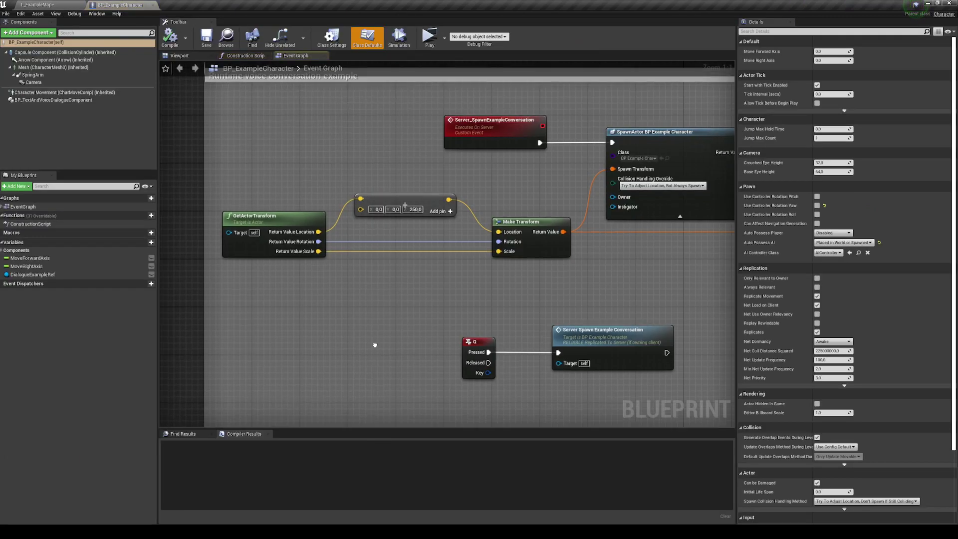
pyautogui.scroll(4, 314, 287)
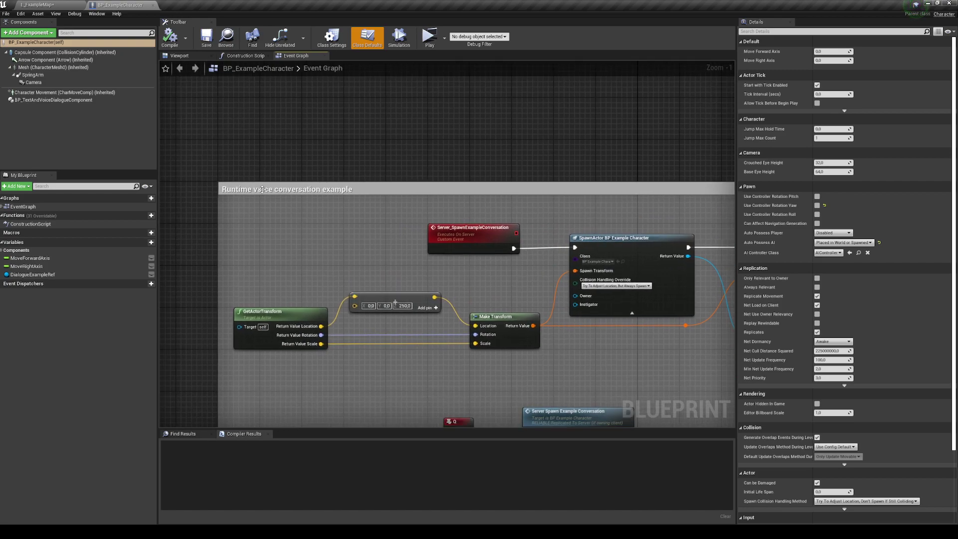
# Examine the runtime voice conversation graph, covering character spawning, the speaker array, Server Start Dialogue, and the Q key event
pyautogui.moveTo(414, 249); pyautogui.dragTo(329, 224, button='right')
pyautogui.scroll(-4, 330, 226)
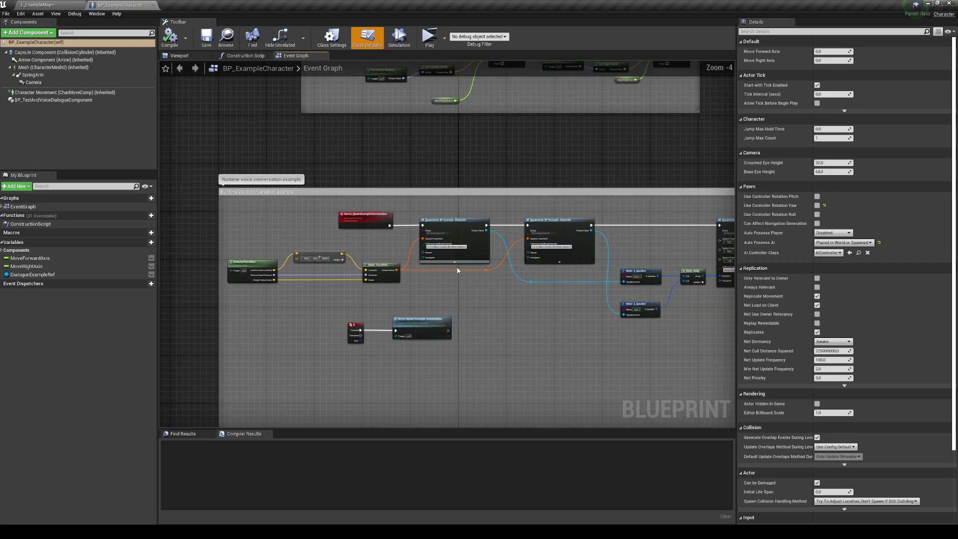
pyautogui.scroll(4, 279, 192)
pyautogui.moveTo(433, 305); pyautogui.dragTo(231, 224, button='right')
pyautogui.moveTo(483, 274); pyautogui.dragTo(296, 196, button='right')
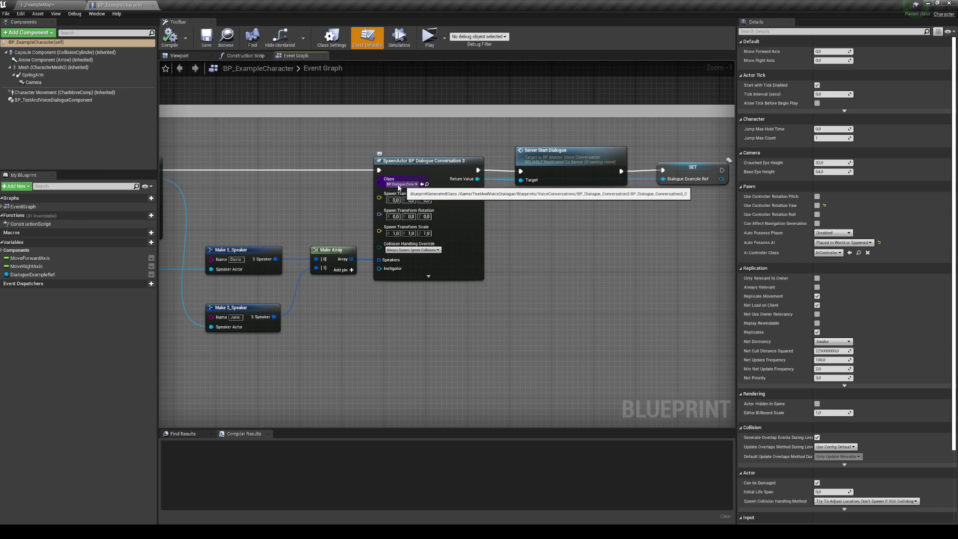
pyautogui.moveTo(410, 187); pyautogui.dragTo(491, 192, button='right')
pyautogui.moveTo(482, 241); pyautogui.dragTo(365, 360)
pyautogui.moveTo(449, 217); pyautogui.dragTo(510, 233, button='right')
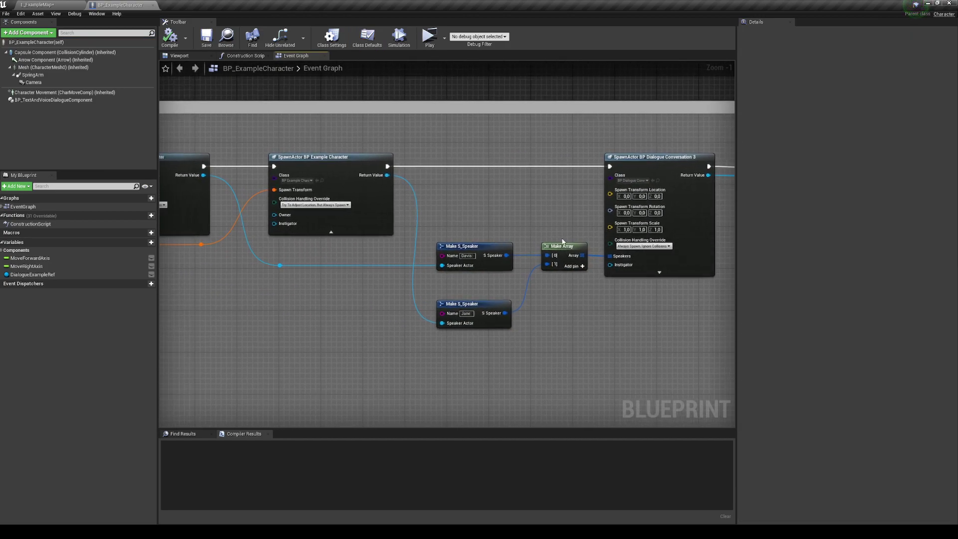
pyautogui.moveTo(260, 154); pyautogui.dragTo(411, 156, button='right')
pyautogui.moveTo(604, 184); pyautogui.dragTo(42, 196, button='right')
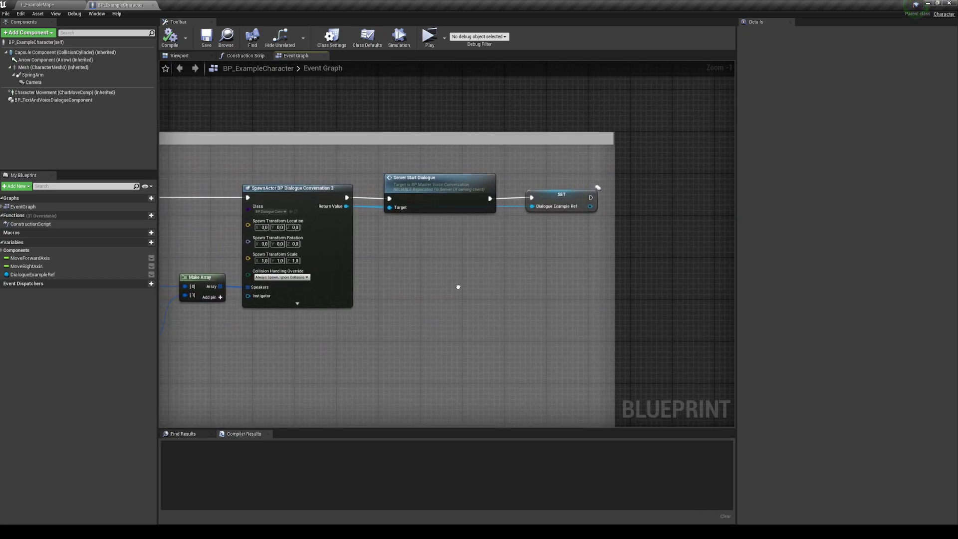
pyautogui.scroll(-3, 574, 272)
pyautogui.scroll(2, 477, 301)
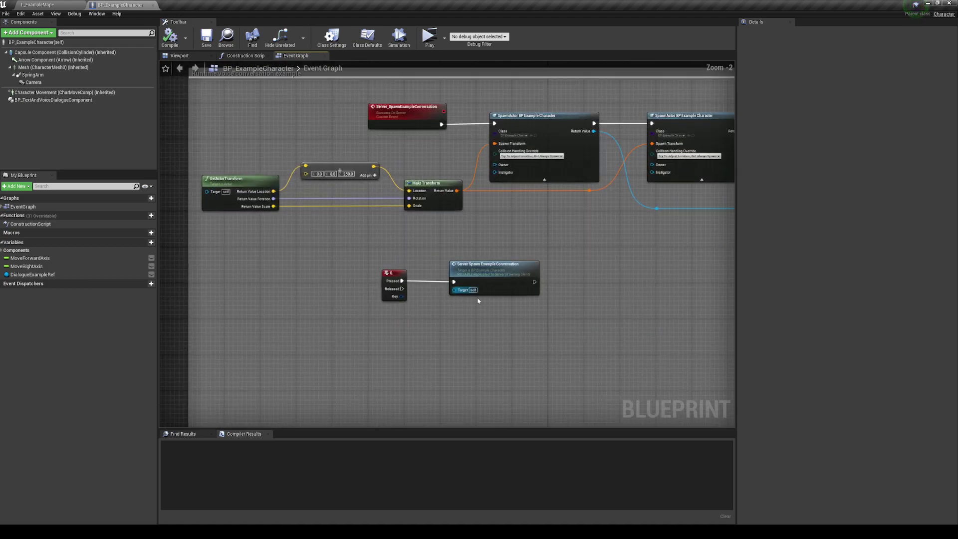
pyautogui.moveTo(392, 350); pyautogui.dragTo(307, 383)
pyautogui.click(310, 385)
# Examine the pause/resume spawned voice dialogue graph, including the P and R key events and their server pause and resume events
pyautogui.scroll(-1, 343, 383)
pyautogui.moveTo(343, 383); pyautogui.dragTo(313, 165, button='right')
pyautogui.scroll(1, 435, 313)
pyautogui.moveTo(435, 314); pyautogui.dragTo(319, 281, button='right')
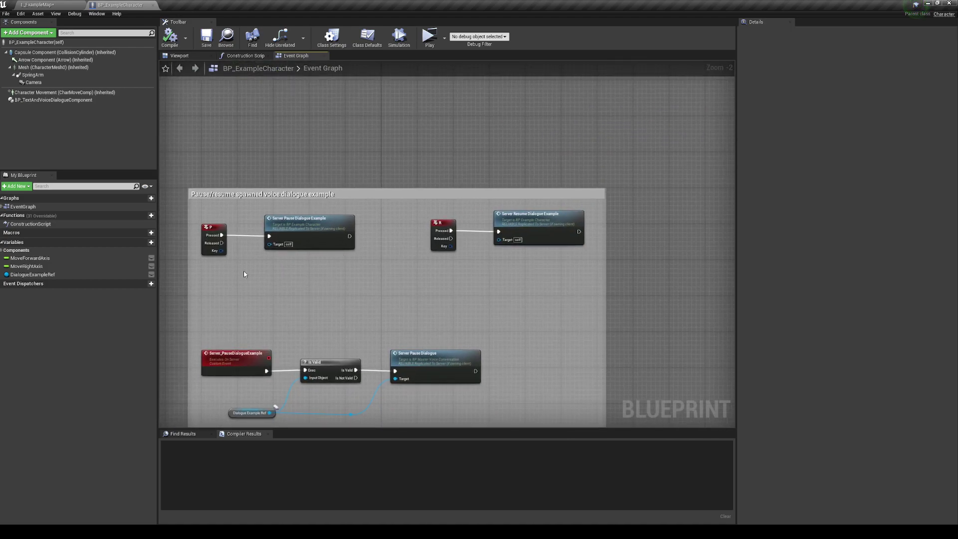
pyautogui.moveTo(244, 274); pyautogui.dragTo(265, 254, button='right')
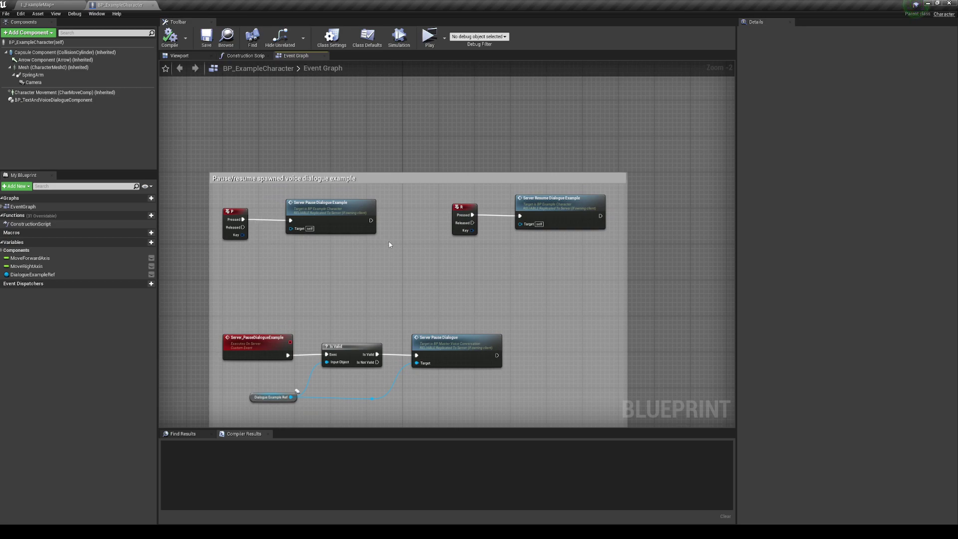
pyautogui.moveTo(393, 259); pyautogui.dragTo(455, 301, button='right')
pyautogui.moveTo(475, 353); pyautogui.dragTo(455, 193, button='right')
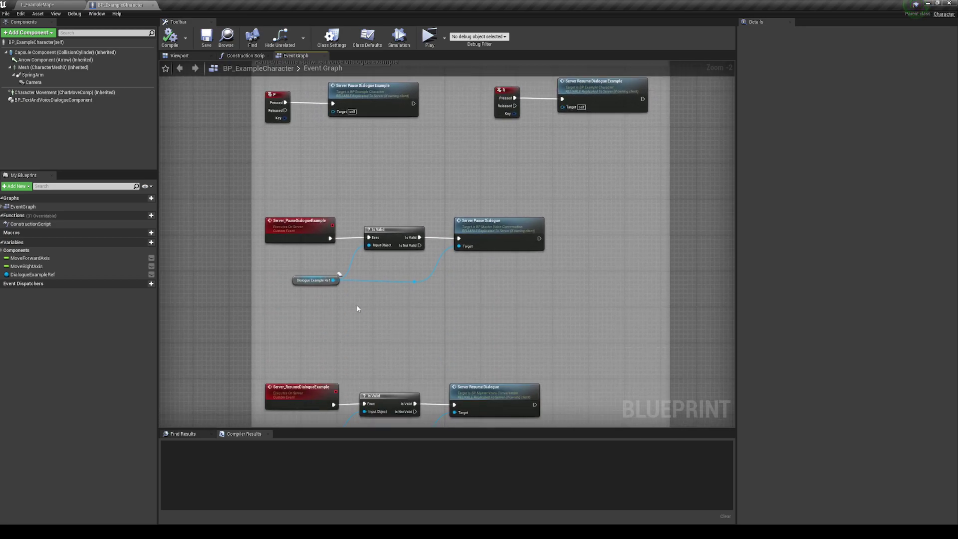
pyautogui.moveTo(363, 315); pyautogui.dragTo(375, 354, button='right')
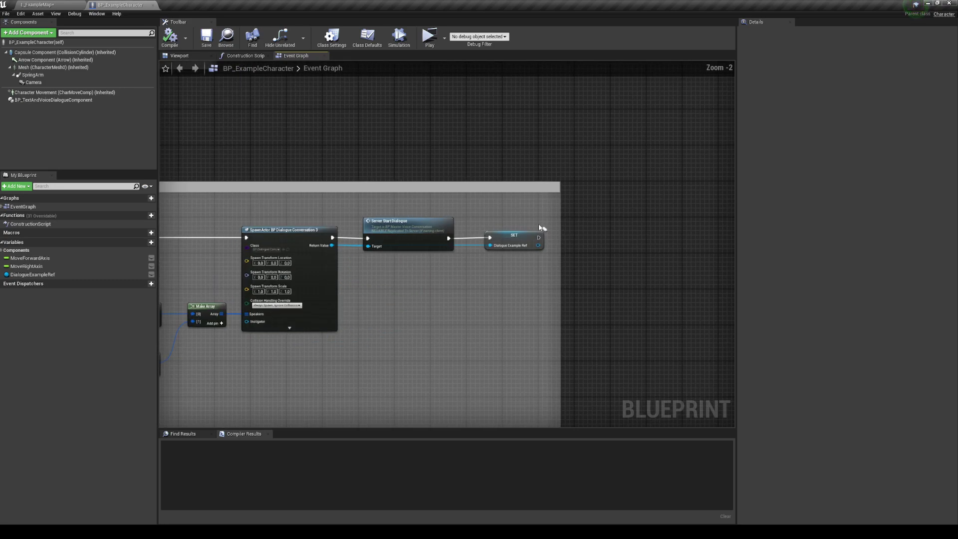
pyautogui.scroll(-4, 520, 243)
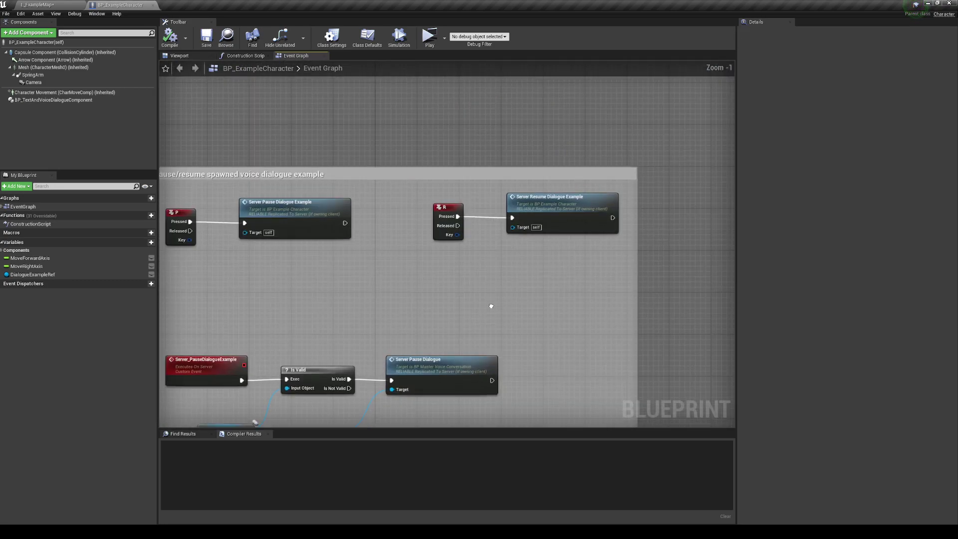
pyautogui.scroll(-4, 514, 203)
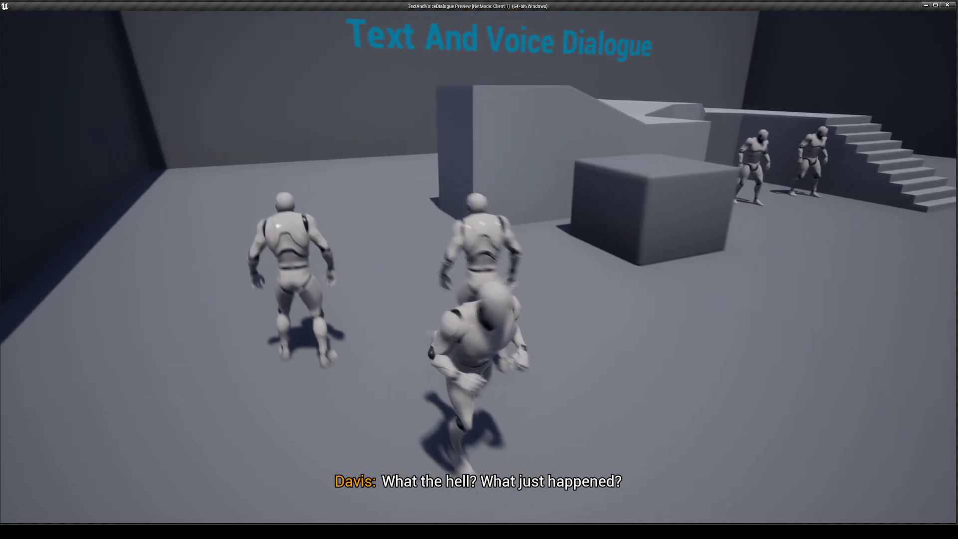
# Play-test the runtime conversation by walking the character around the two spawned speakers, Davis and Jane
pyautogui.press('w')
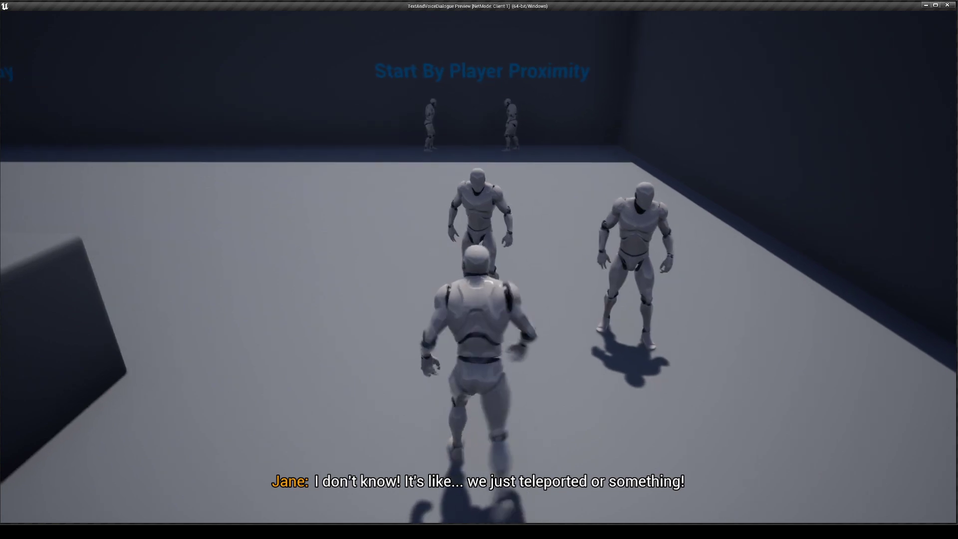
pyautogui.press('d')
pyautogui.press('d')
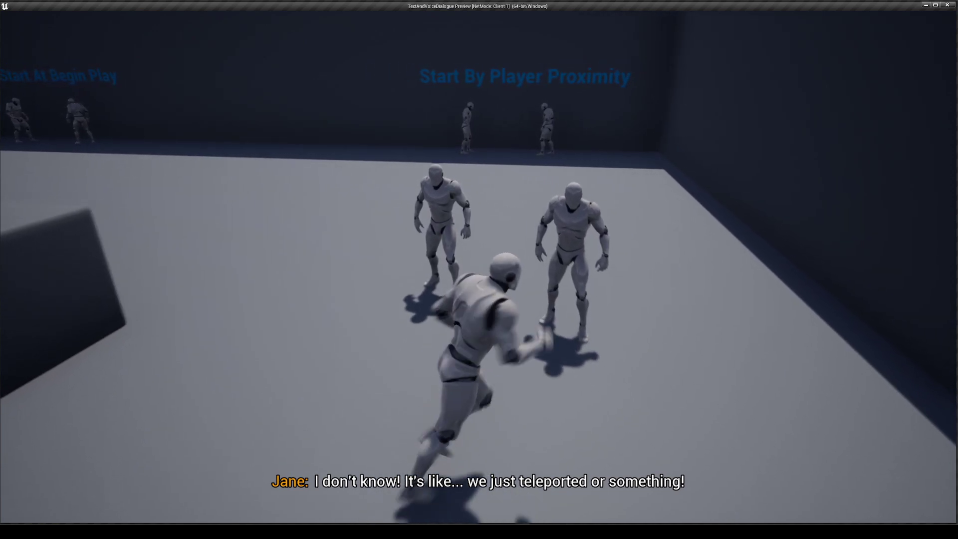
pyautogui.press('w')
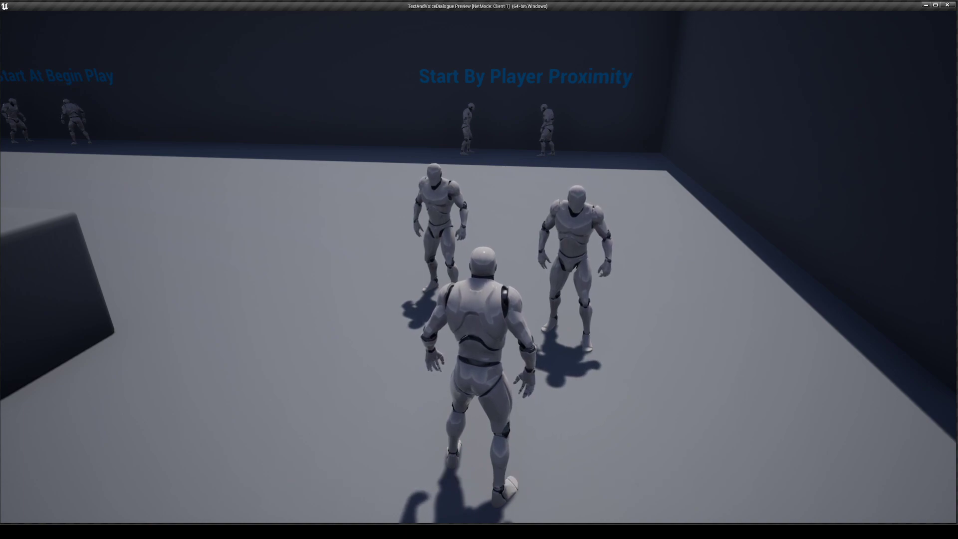
pyautogui.press('s')
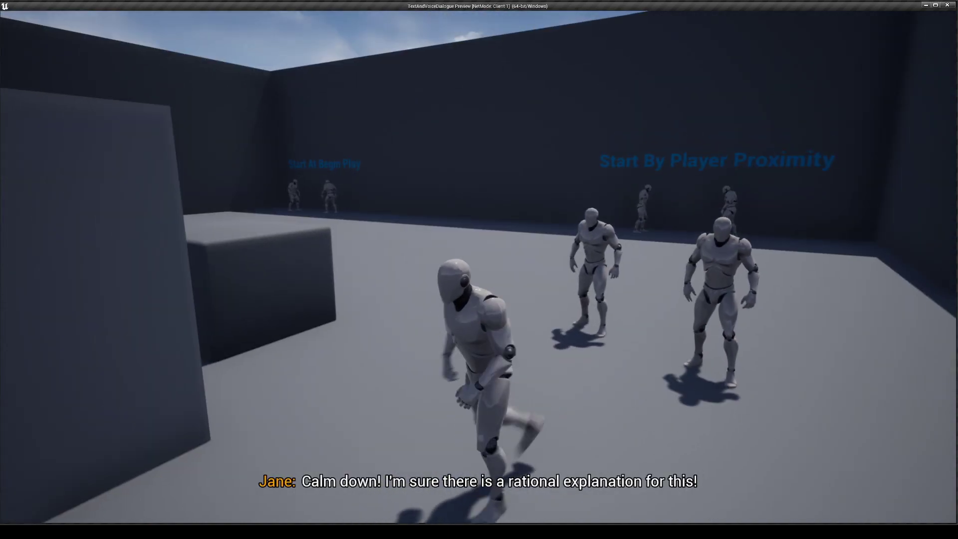
pyautogui.press('w')
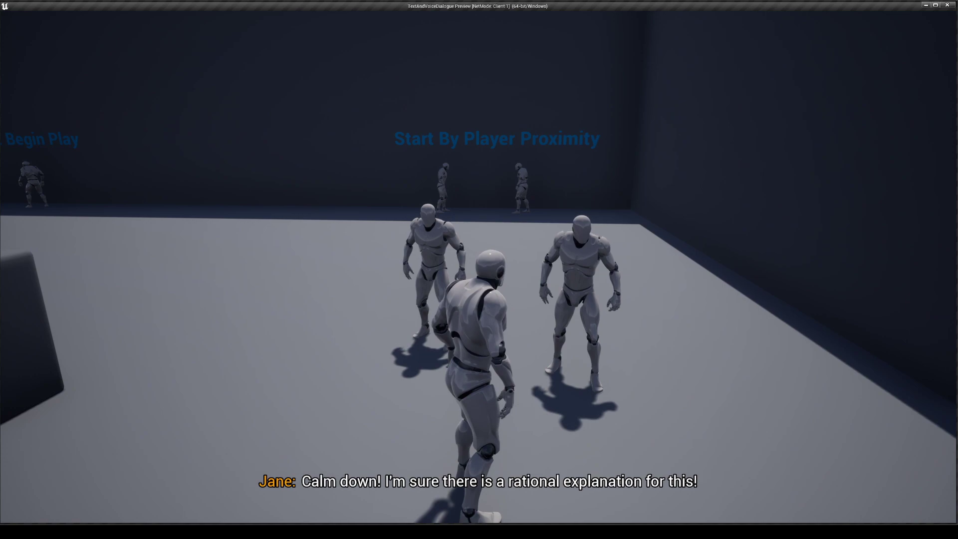
pyautogui.press('w')
pyautogui.press('a')
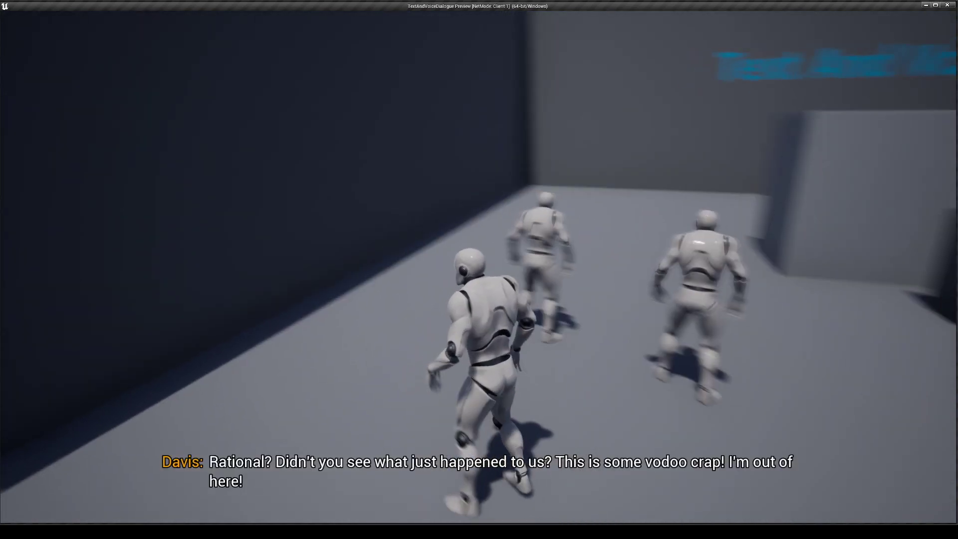
pyautogui.press('d')
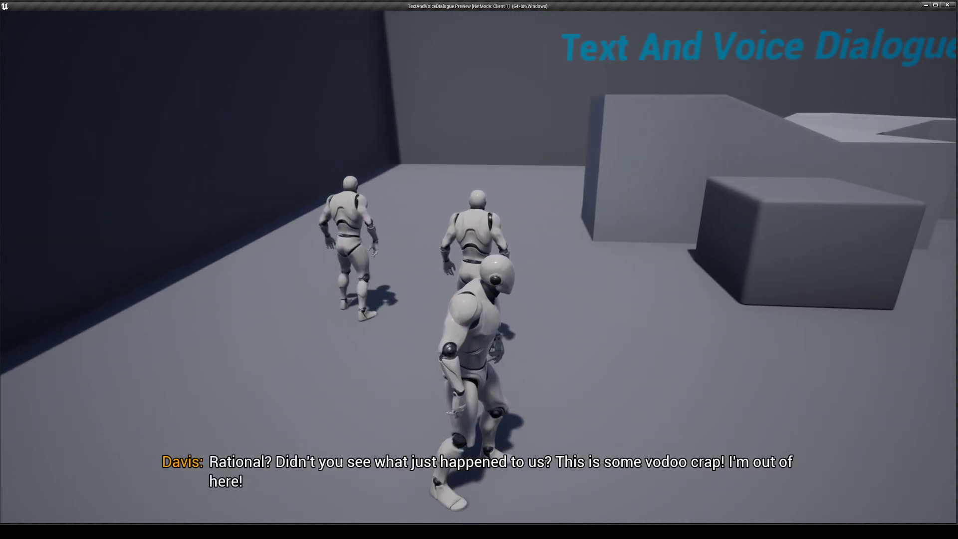
pyautogui.press('d')
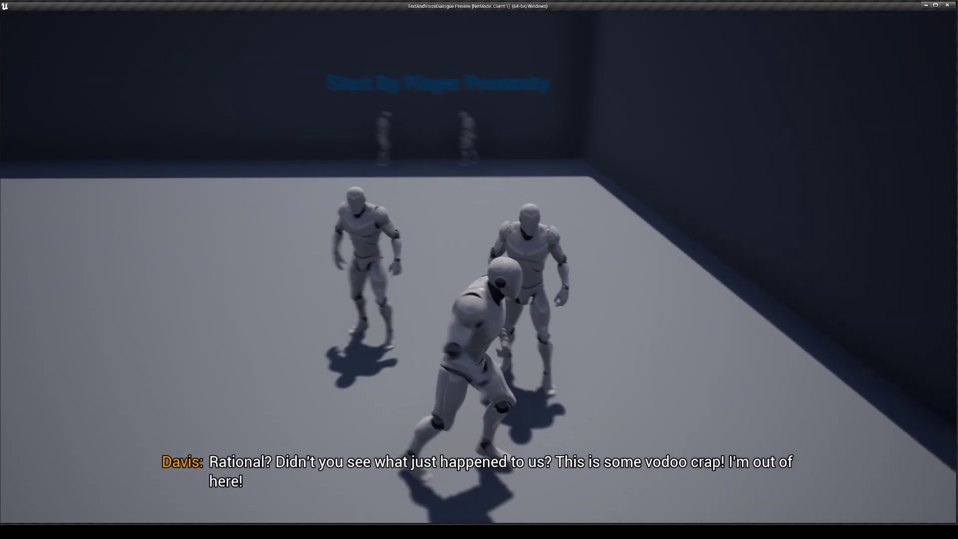
pyautogui.press('s')
pyautogui.press('d')
pyautogui.press('a')
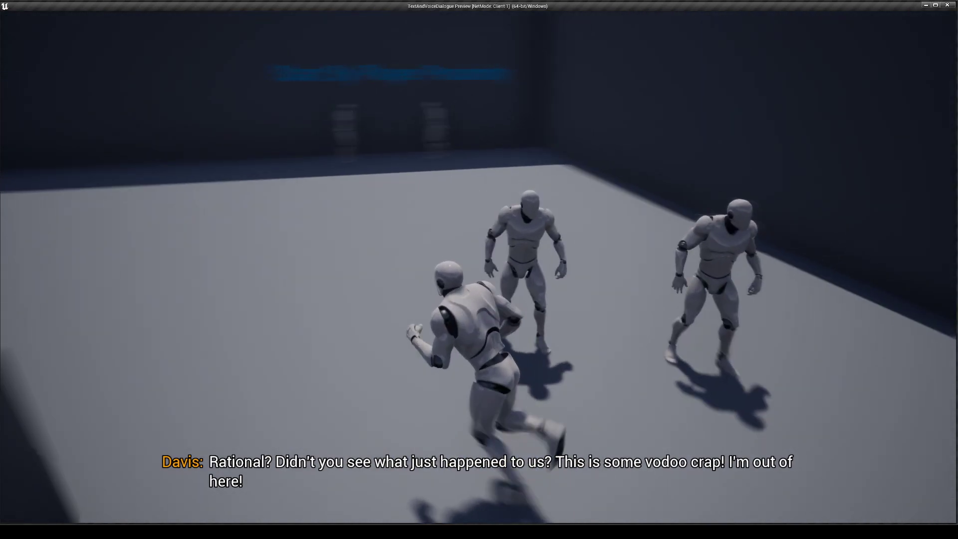
# Run the character away from the spawned speakers toward the raised walkway and the wall behind it
pyautogui.press('w')
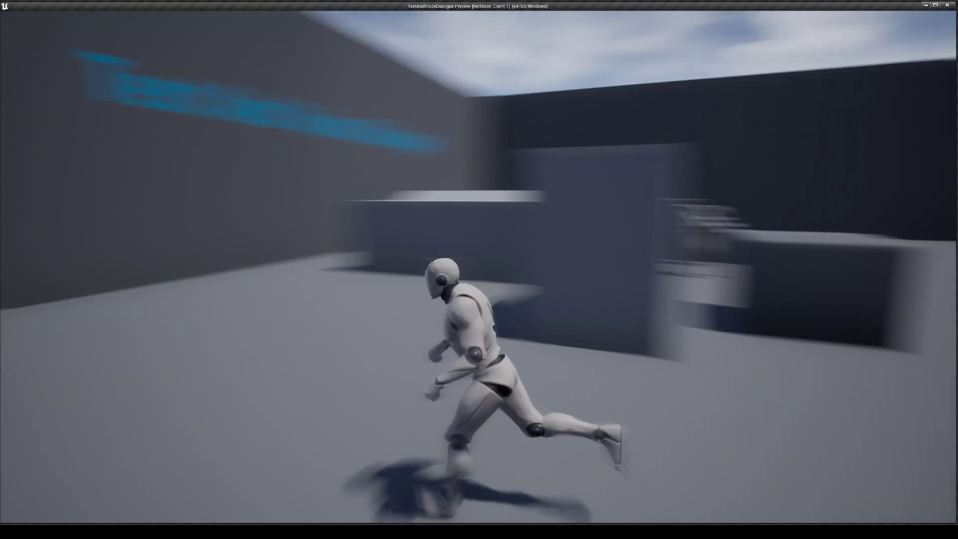
pyautogui.press('w')
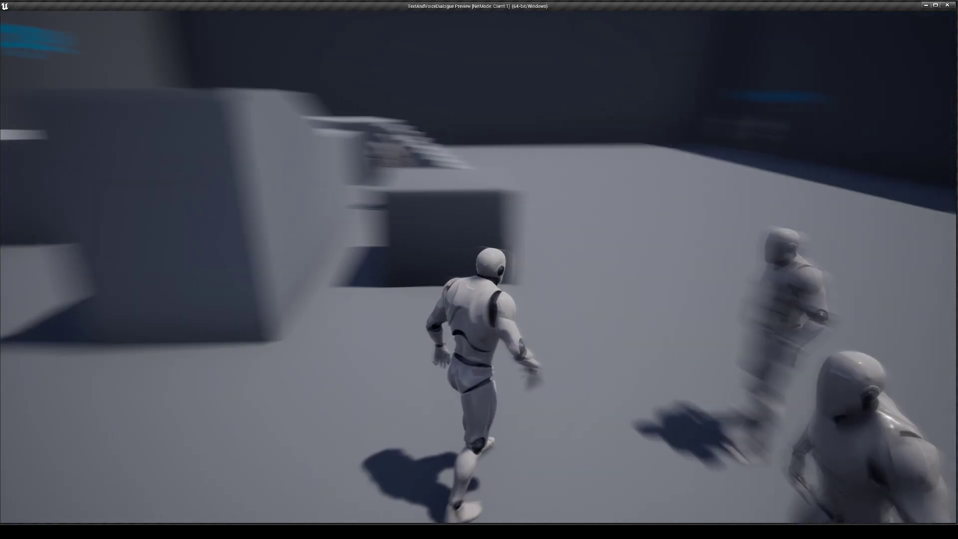
pyautogui.press('w')
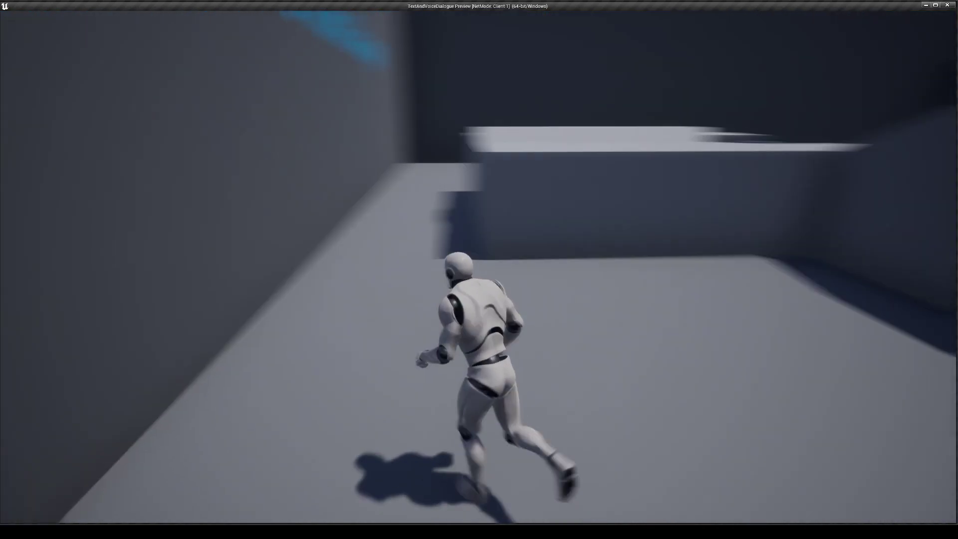
pyautogui.press('w')
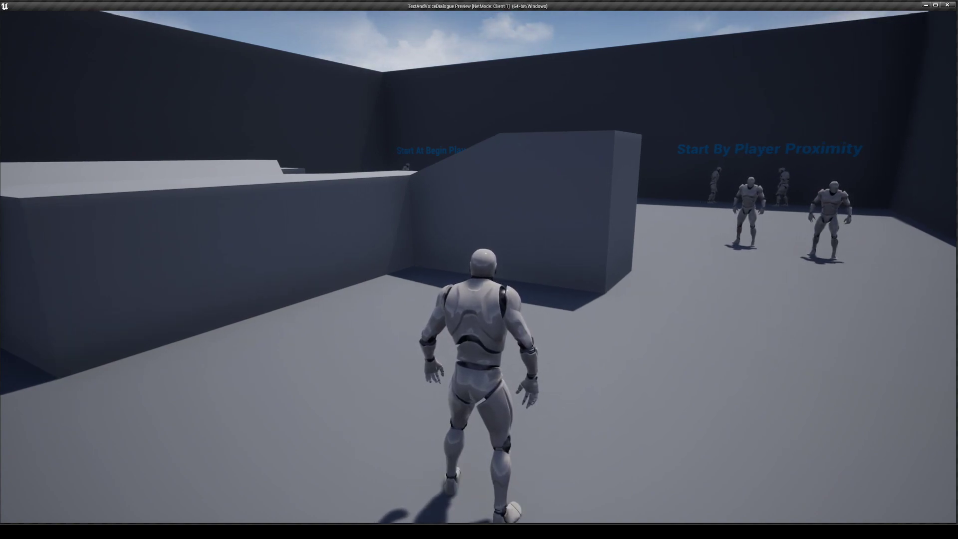
# Walk the character between the speakers near the Text And Voice Dialogue wall and end the play session
pyautogui.press('s')
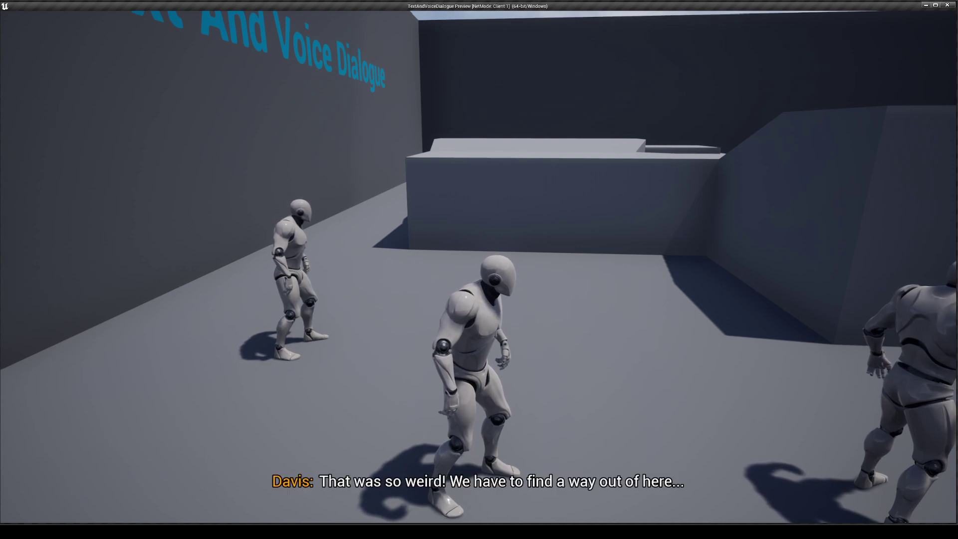
pyautogui.press('w')
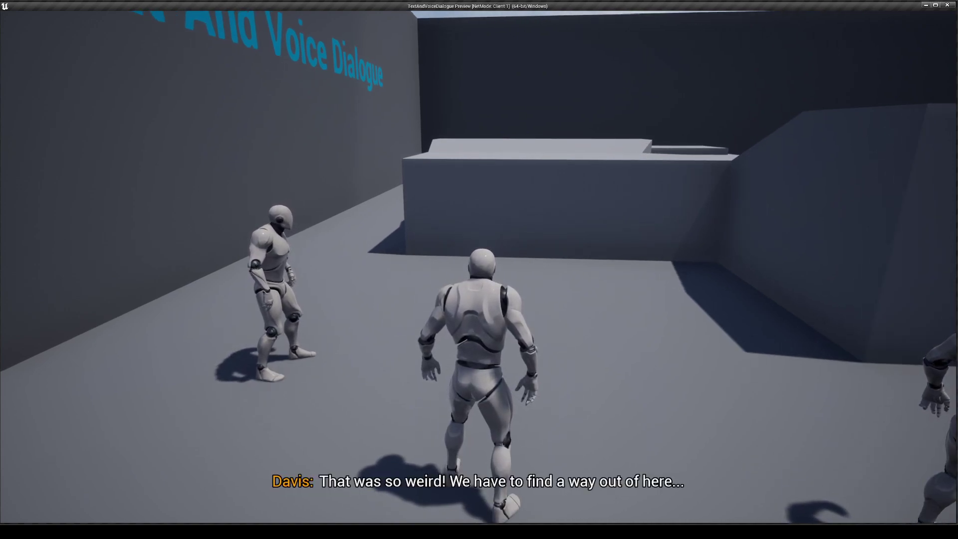
pyautogui.press('s')
pyautogui.press('Escape')
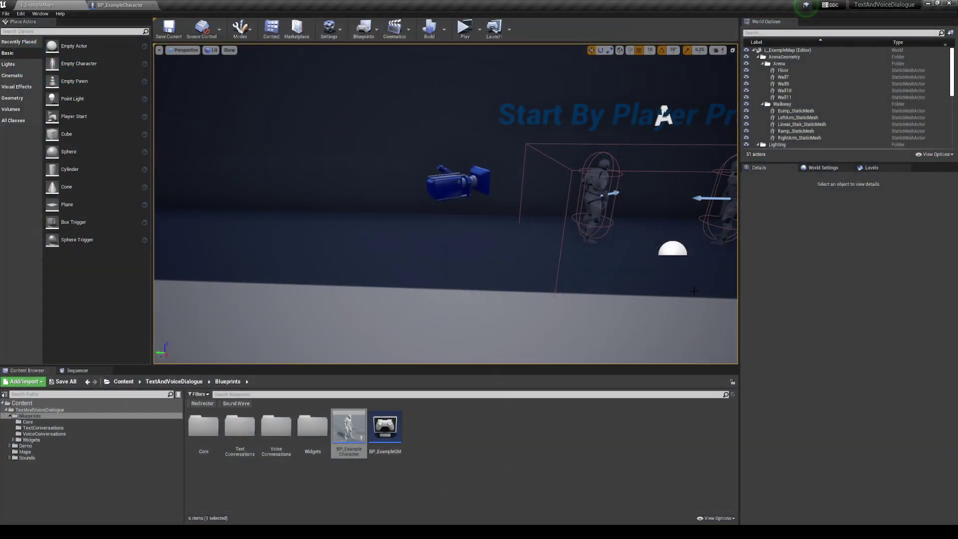
# Survey the level from the proximity speakers across the arena to the two characters beside the staircase
pyautogui.moveTo(479, 270); pyautogui.dragTo(360, 284, button='right')
pyautogui.moveTo(427, 228); pyautogui.dragTo(430, 260, button='right')
pyautogui.press('s')
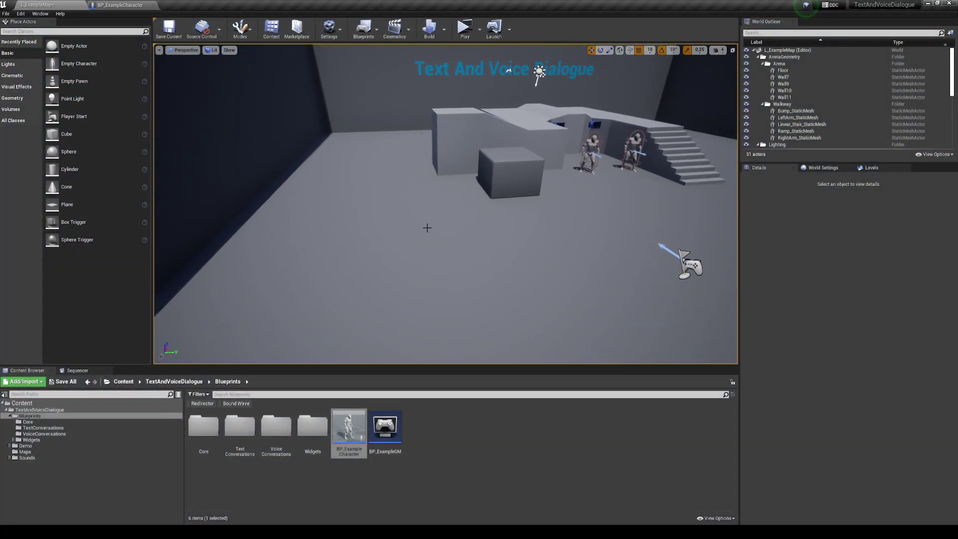
pyautogui.press('s')
pyautogui.moveTo(419, 214); pyautogui.dragTo(455, 208, button='right')
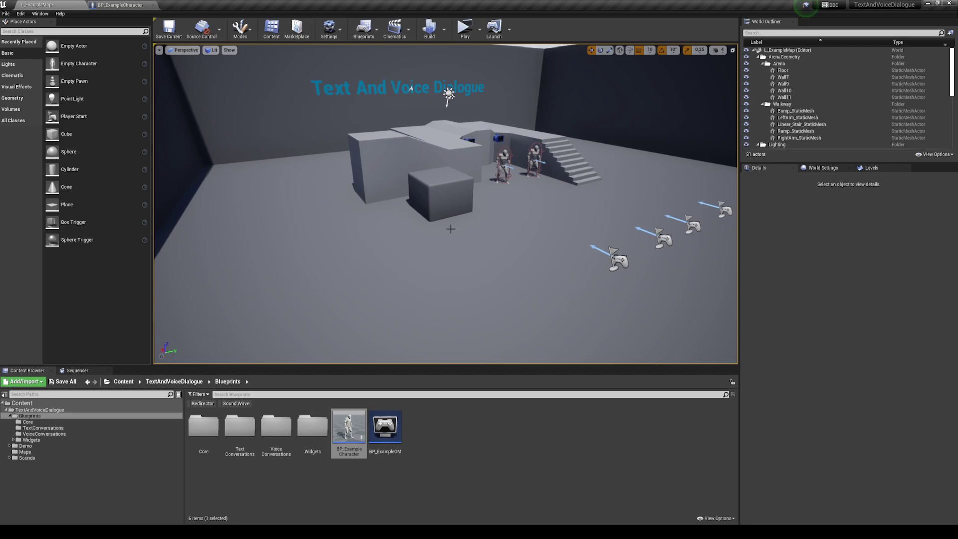
pyautogui.press('w')
pyautogui.moveTo(451, 229); pyautogui.dragTo(431, 267, button='right')
pyautogui.press('s')
pyautogui.moveTo(445, 201); pyautogui.dragTo(544, 177, button='right')
pyautogui.press('w')
pyautogui.moveTo(333, 211); pyautogui.dragTo(350, 195, button='right')
pyautogui.press('s')
pyautogui.press('w')
pyautogui.press('s')
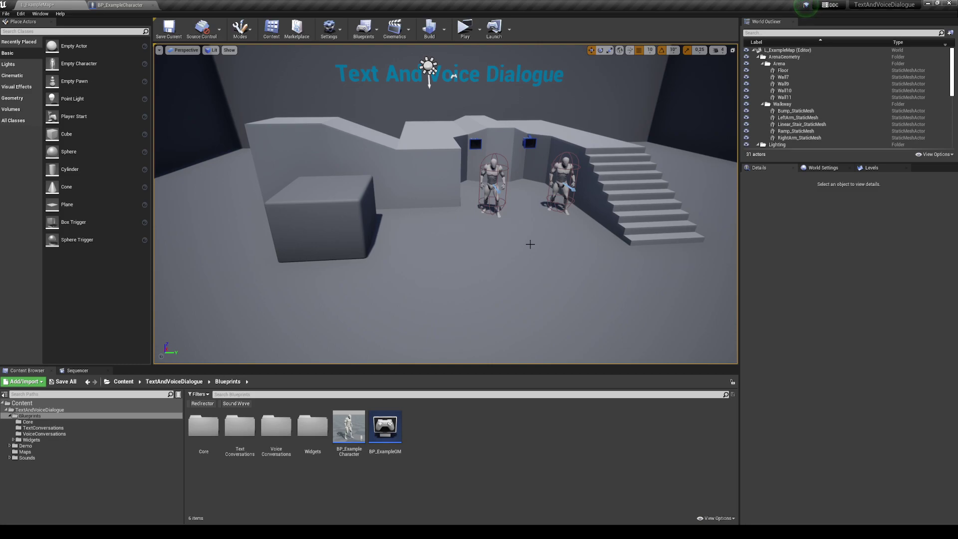
# Inspect the two characters beside the staircase and the cameras around them up close
pyautogui.moveTo(542, 245); pyautogui.dragTo(519, 222, button='right')
pyautogui.press('w')
pyautogui.press('s')
pyautogui.press('w')
pyautogui.press('w')
pyautogui.moveTo(480, 142); pyautogui.dragTo(471, 127, button='right')
pyautogui.moveTo(430, 258); pyautogui.dragTo(432, 289, button='right')
pyautogui.press('s')
pyautogui.moveTo(430, 258); pyautogui.dragTo(397, 217)
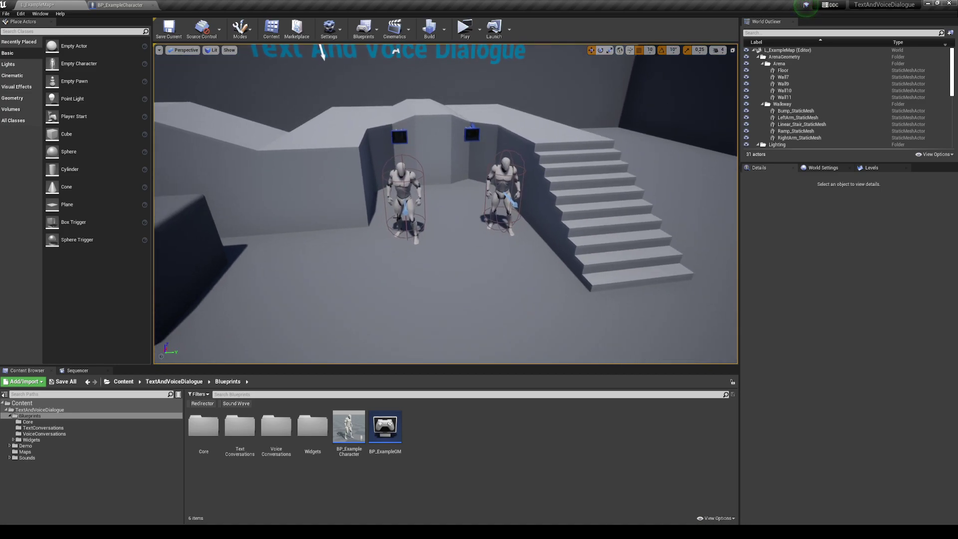
# Open the BP_TextConversation1 blueprint from the TextConversations folder and examine its event graph of player dialogue buttons
pyautogui.doubleClick(242, 434)
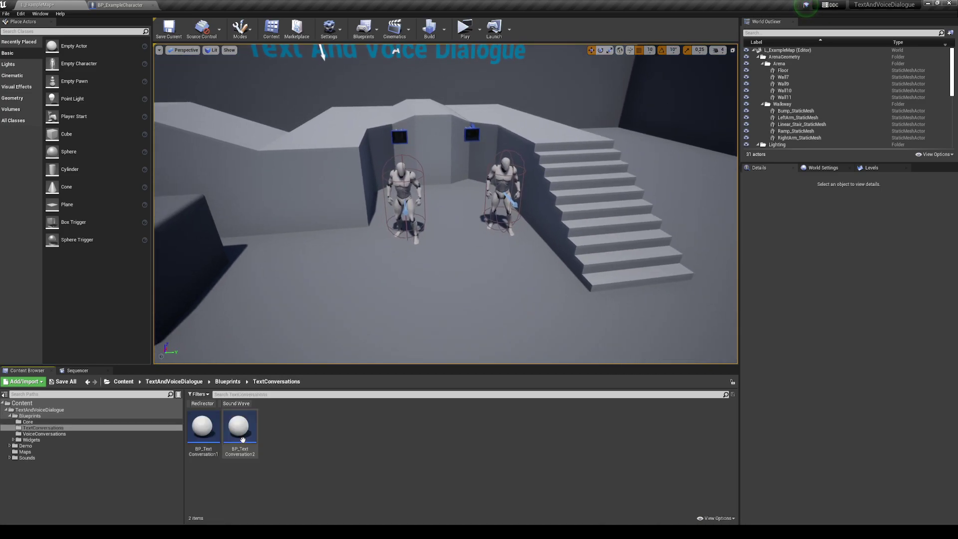
pyautogui.doubleClick(202, 428)
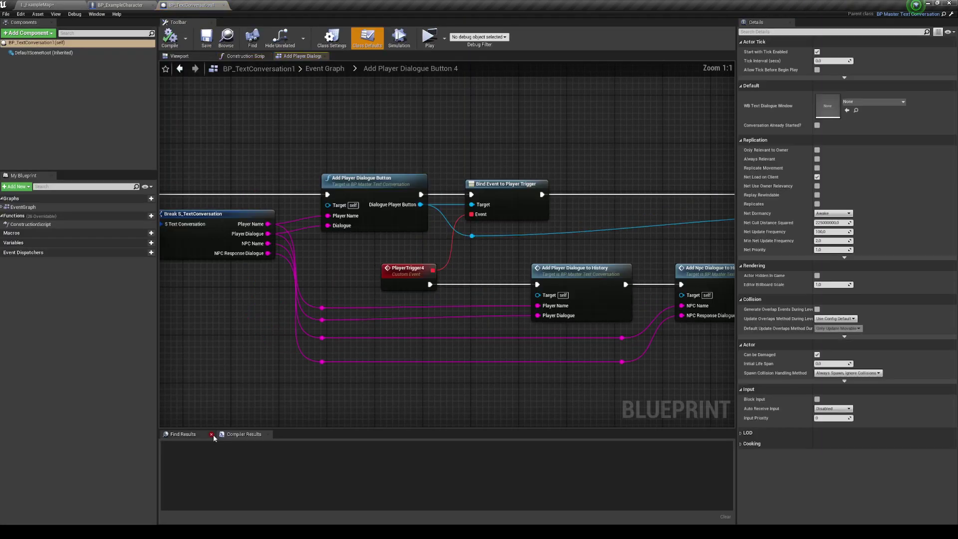
pyautogui.scroll(-3, 381, 232)
pyautogui.moveTo(355, 173); pyautogui.dragTo(361, 232, button='right')
pyautogui.scroll(5, 360, 234)
pyautogui.moveTo(418, 216); pyautogui.dragTo(360, 169, button='right')
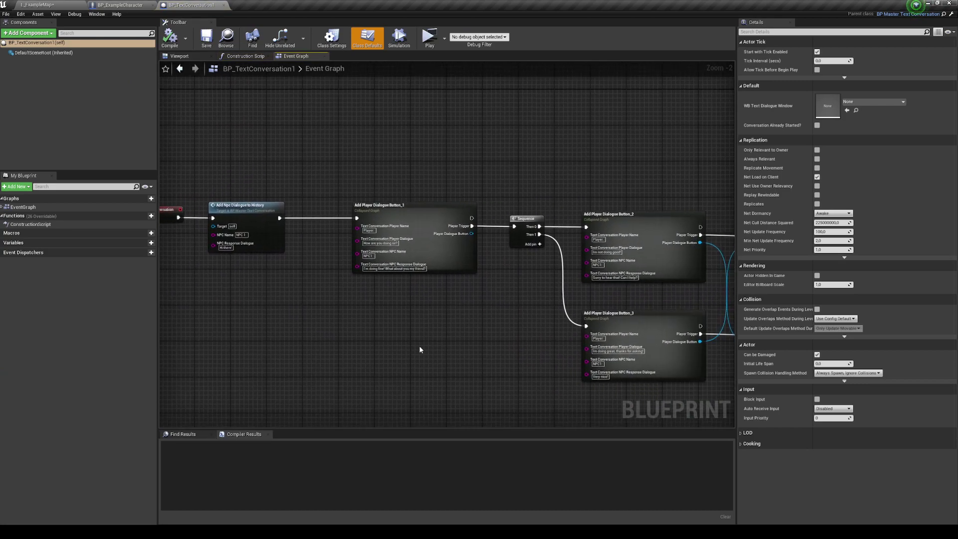
pyautogui.moveTo(475, 317); pyautogui.dragTo(326, 273, button='right')
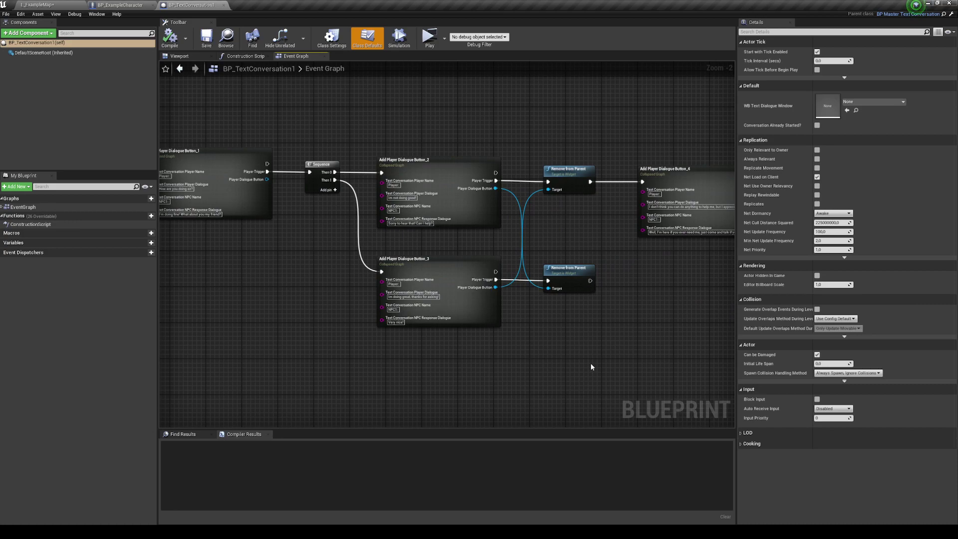
# Examine how the Sequence in the BP_TextConversation1 event graph branches into player dialogue buttons 2 and 3, their Remove from Parent nodes and button 4
pyautogui.moveTo(591, 366); pyautogui.dragTo(442, 316, button='right')
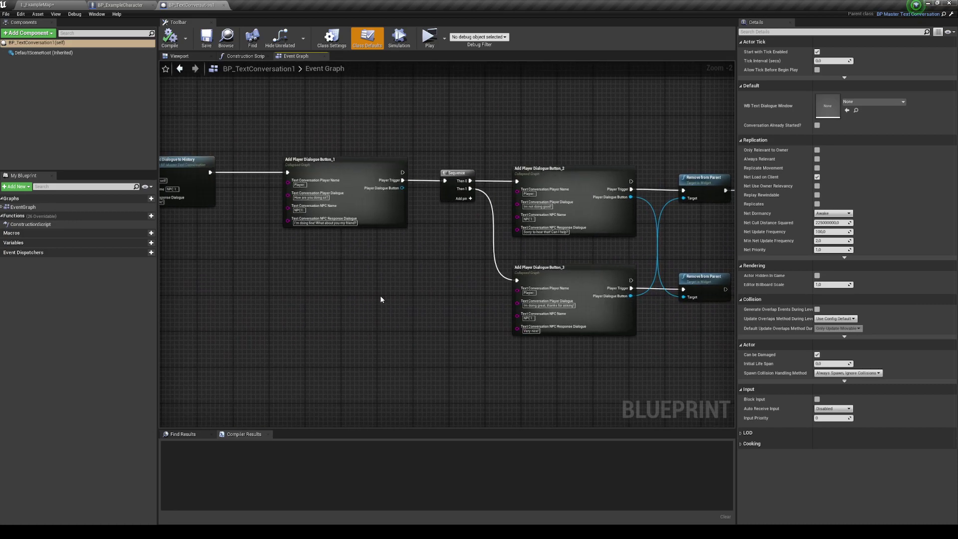
pyautogui.scroll(-1, 350, 287)
pyautogui.moveTo(337, 355); pyautogui.dragTo(349, 305, button='right')
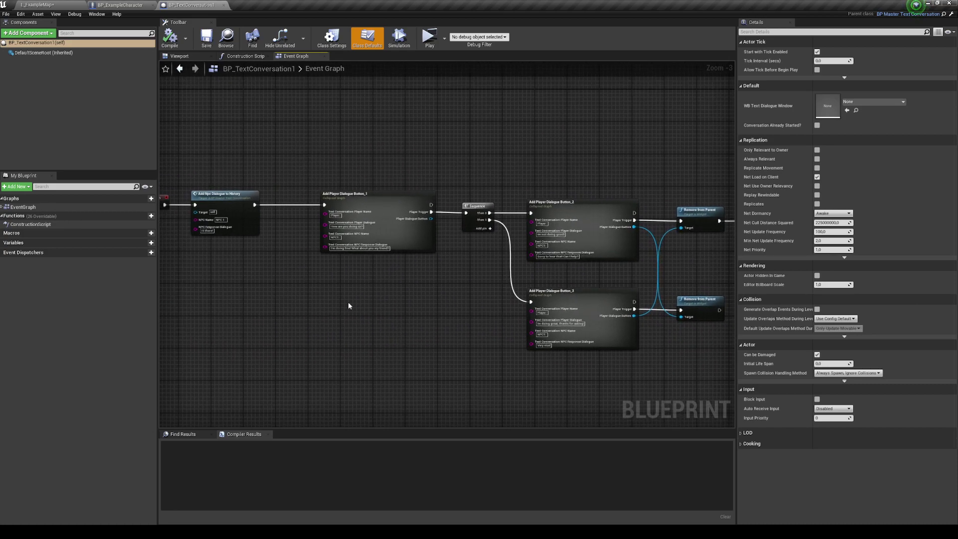
pyautogui.moveTo(412, 312); pyautogui.dragTo(411, 311)
pyautogui.click(403, 302)
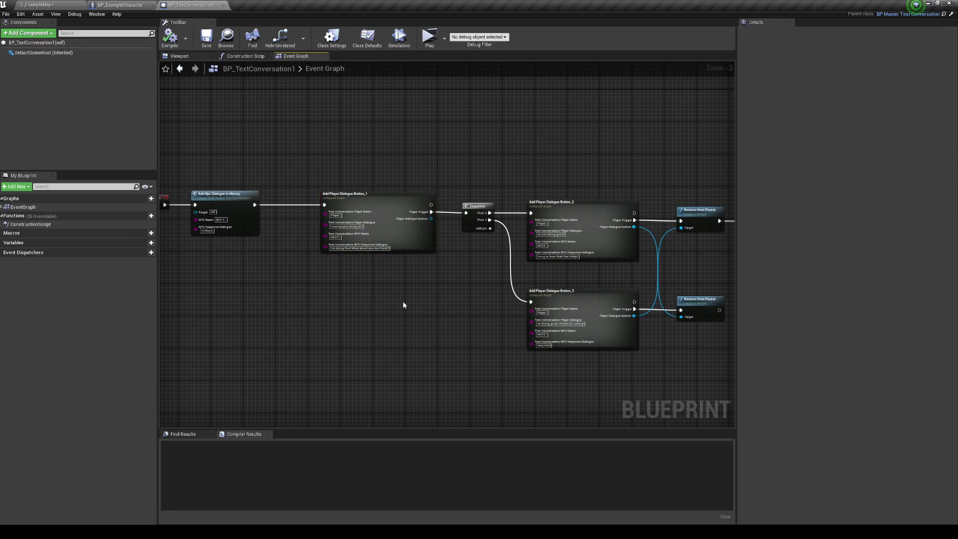
pyautogui.moveTo(459, 320); pyautogui.dragTo(411, 310, button='right')
pyautogui.moveTo(528, 143); pyautogui.dragTo(643, 352)
pyautogui.click(643, 352)
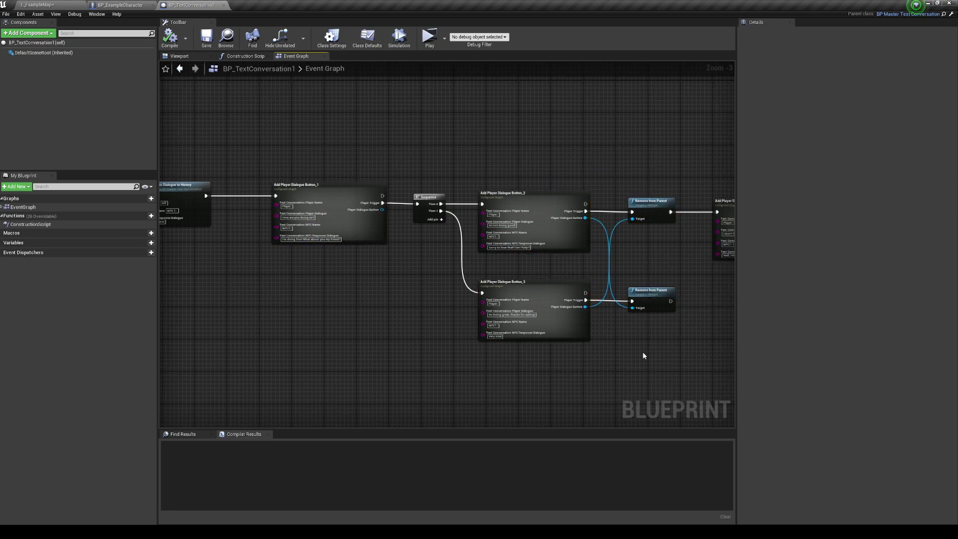
pyautogui.moveTo(601, 260); pyautogui.dragTo(485, 402)
pyautogui.click(504, 394)
pyautogui.moveTo(519, 387); pyautogui.dragTo(368, 404, button='right')
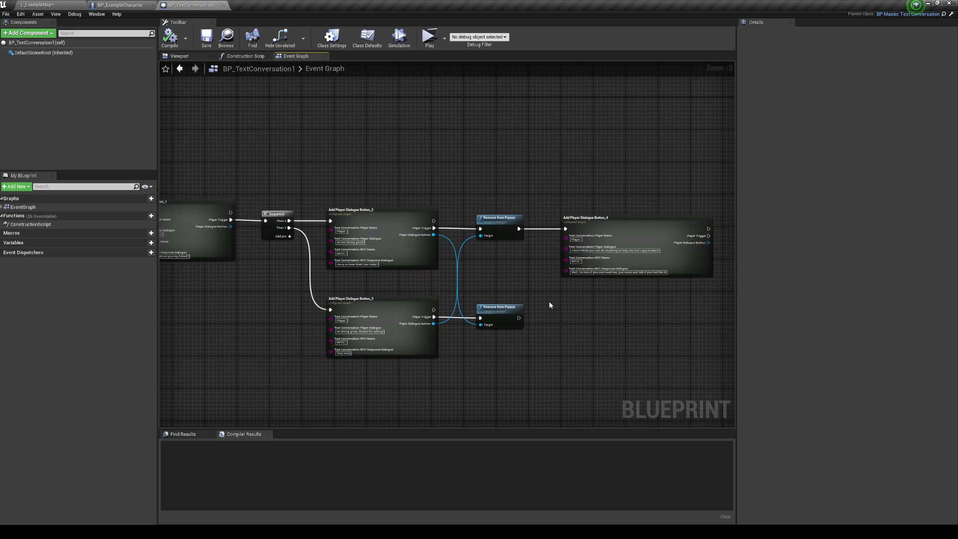
pyautogui.moveTo(614, 210); pyautogui.dragTo(829, 242, button='right')
# Return to the L_ExampleMap level and run a brief play session
pyautogui.click(40, 5)
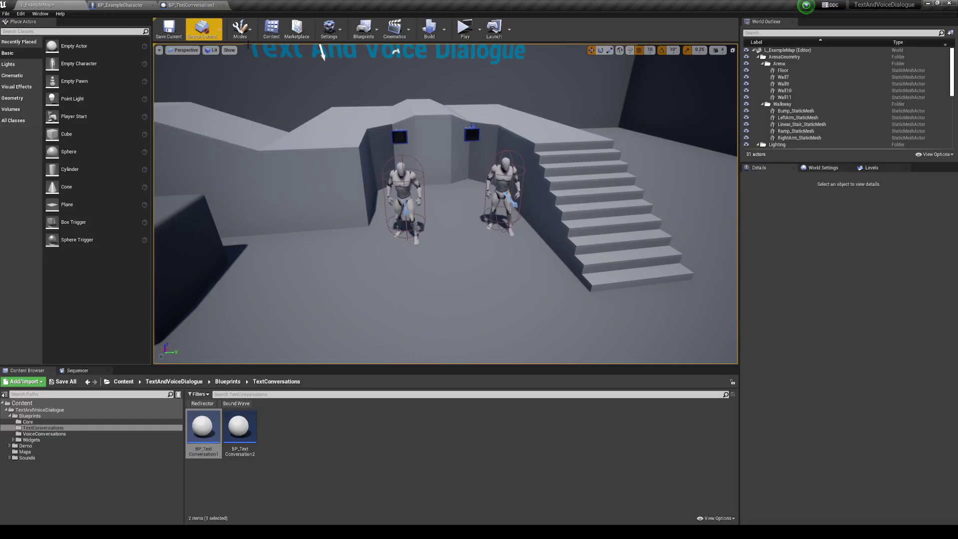
pyautogui.click(475, 29)
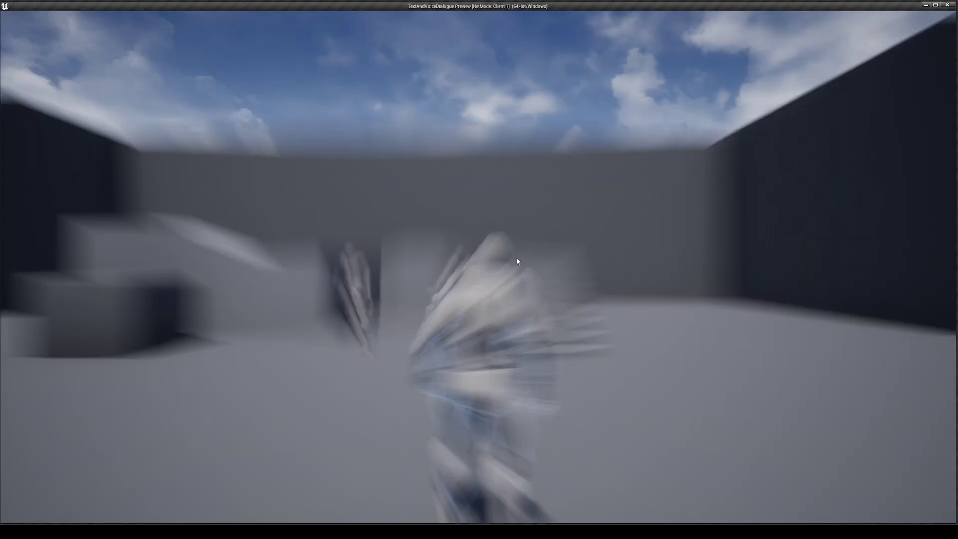
pyautogui.press('Escape')
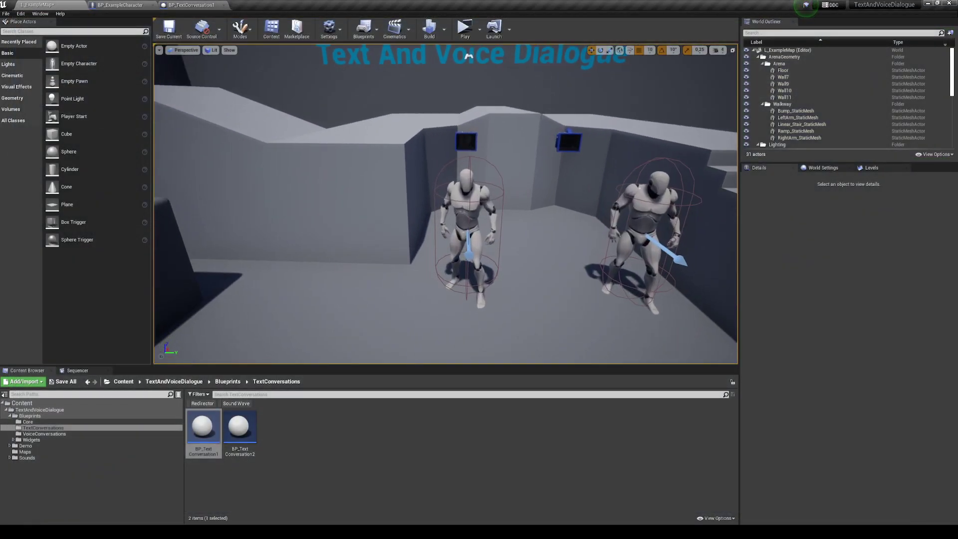
# Select the example character farther from the staircase and inspect its BP_TextAndVoiceDialogueComponent
pyautogui.moveTo(627, 304); pyautogui.dragTo(633, 308, button='right')
pyautogui.press('s')
pyautogui.click(444, 196)
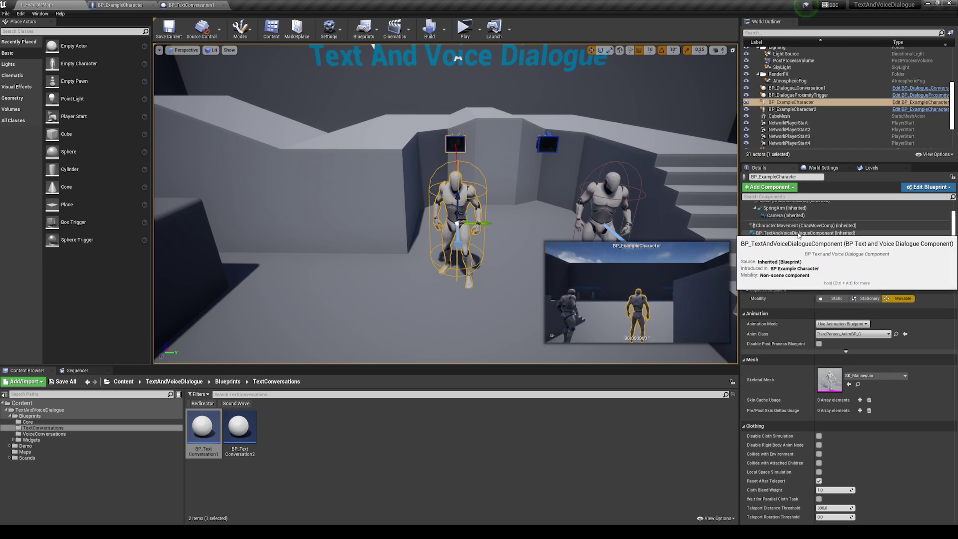
pyautogui.click(797, 234)
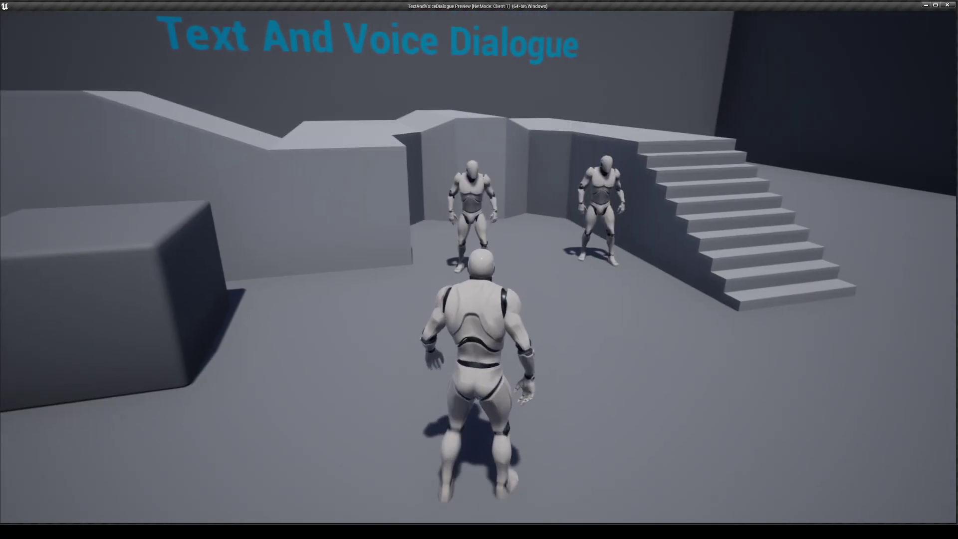
# In a play session, talk to the character farther from the staircase, choosing "How are you doing sir?", "Im not doing good!" and the reply declining help
pyautogui.press('w')
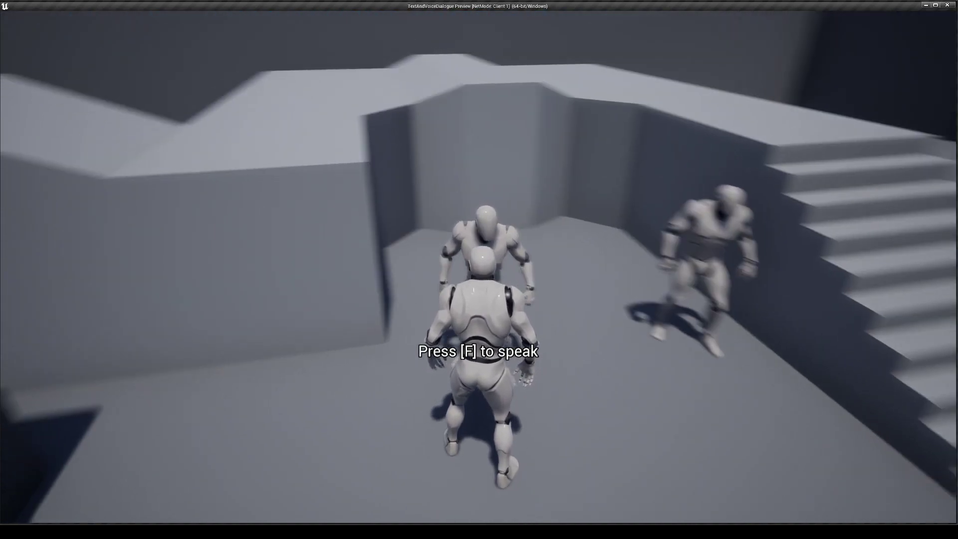
pyautogui.press('f')
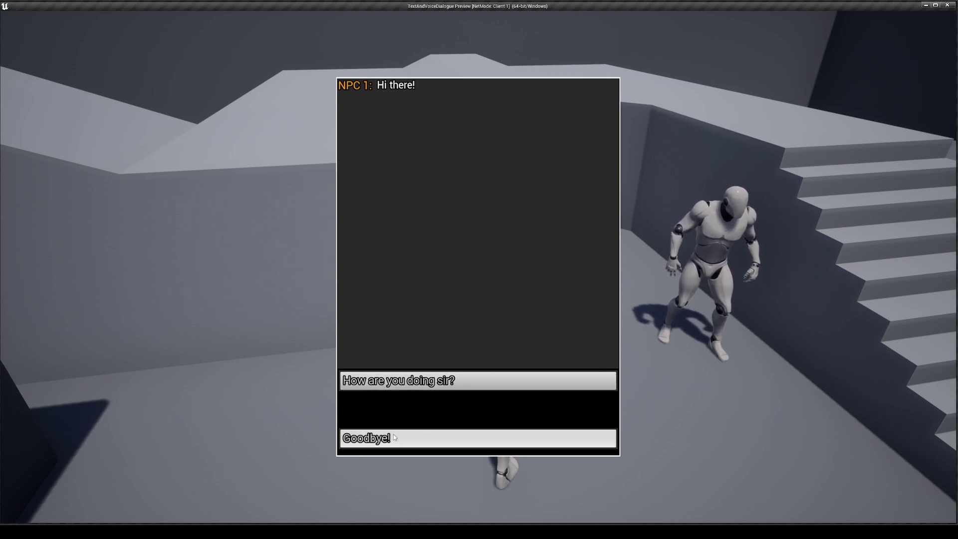
pyautogui.click(408, 387)
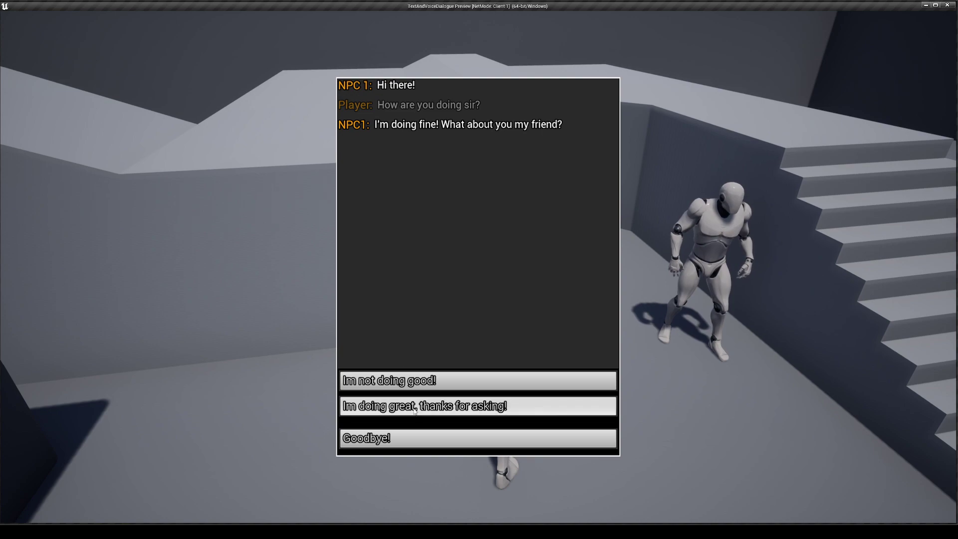
pyautogui.click(440, 386)
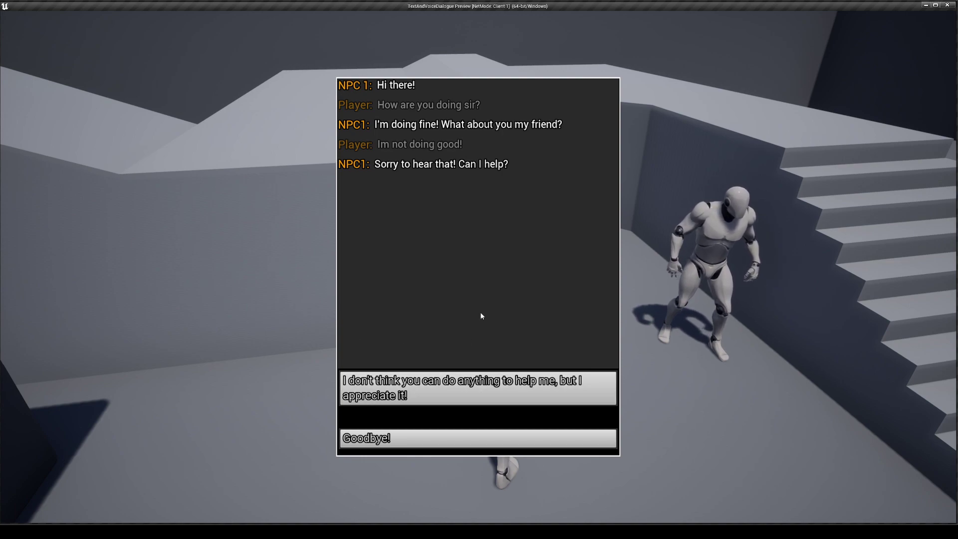
pyautogui.click(438, 389)
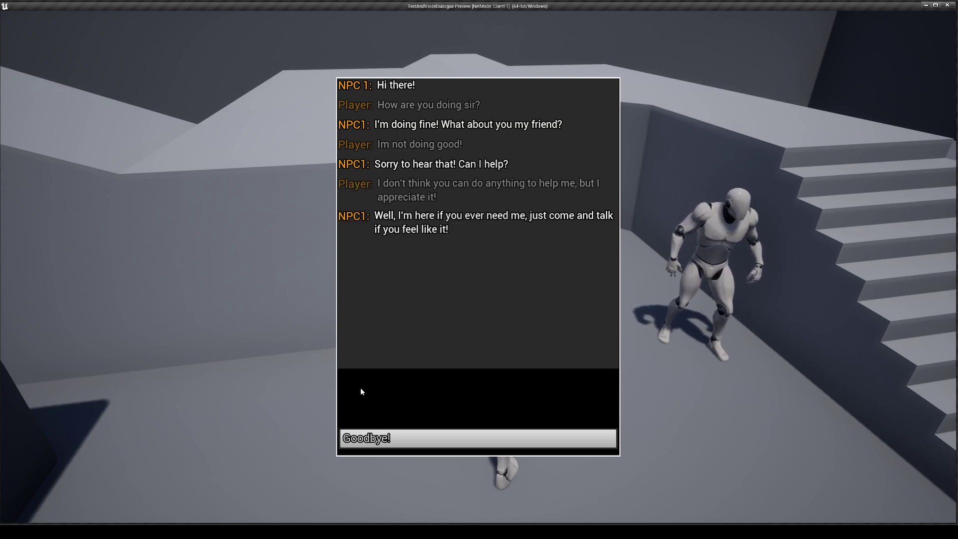
# Leave the conversation with "Goodbye!", reopen it with the same character to check its history, and leave again
pyautogui.click(390, 444)
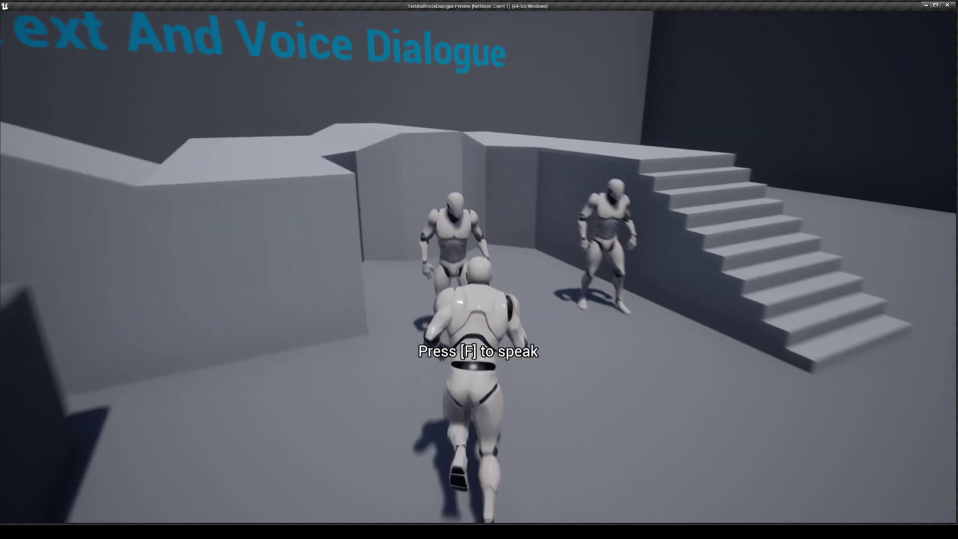
pyautogui.press('f')
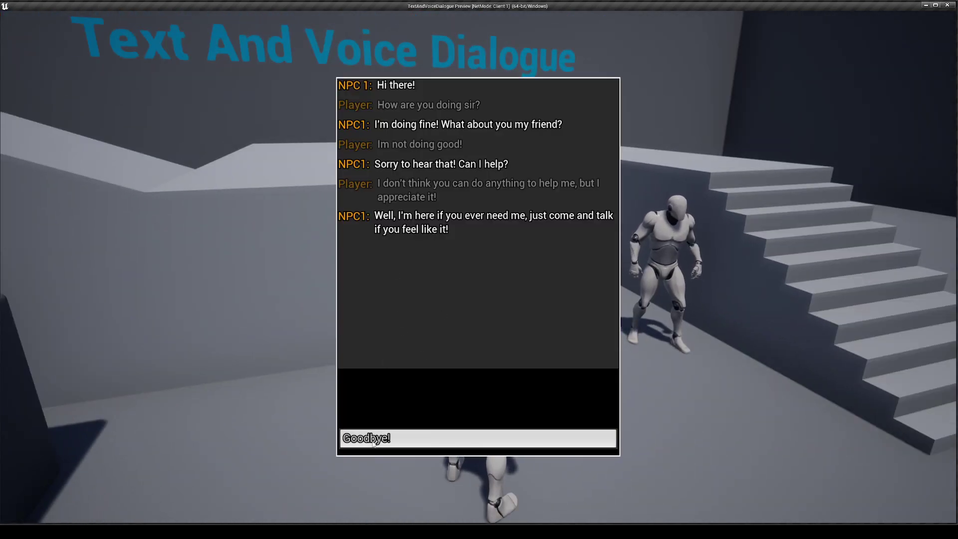
pyautogui.click(389, 439)
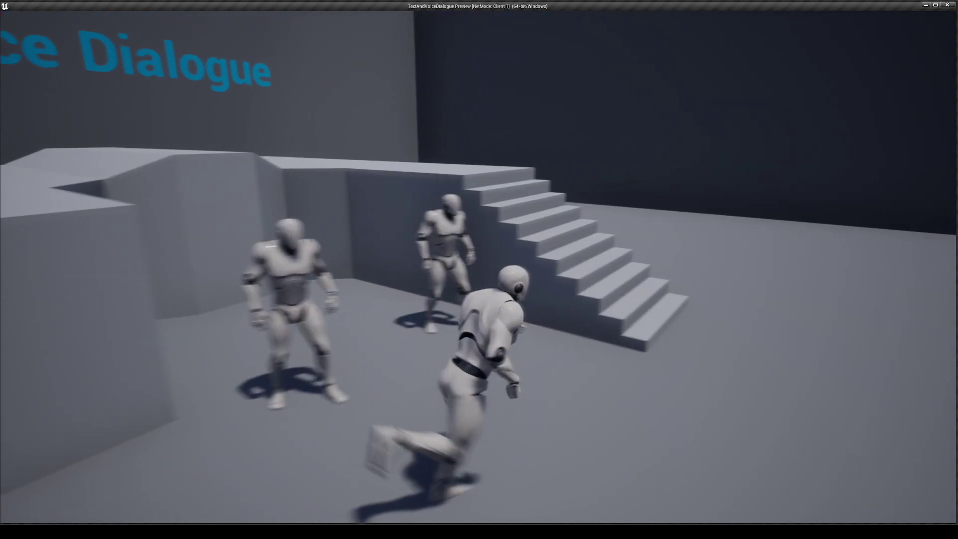
# Talk to the character beside the staircase, choosing the product review question and "Thank you, I will do that right away!", and end the play session
pyautogui.press('f')
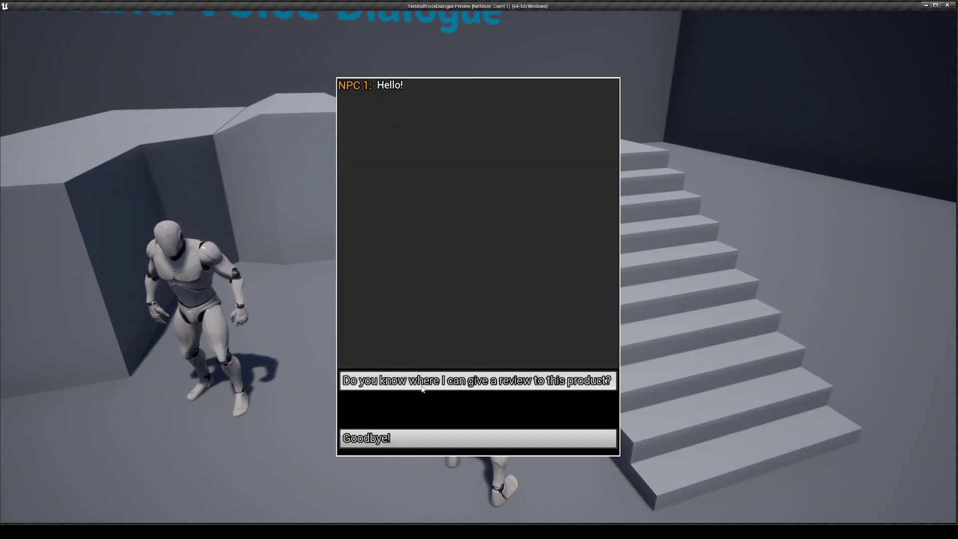
pyautogui.click(402, 382)
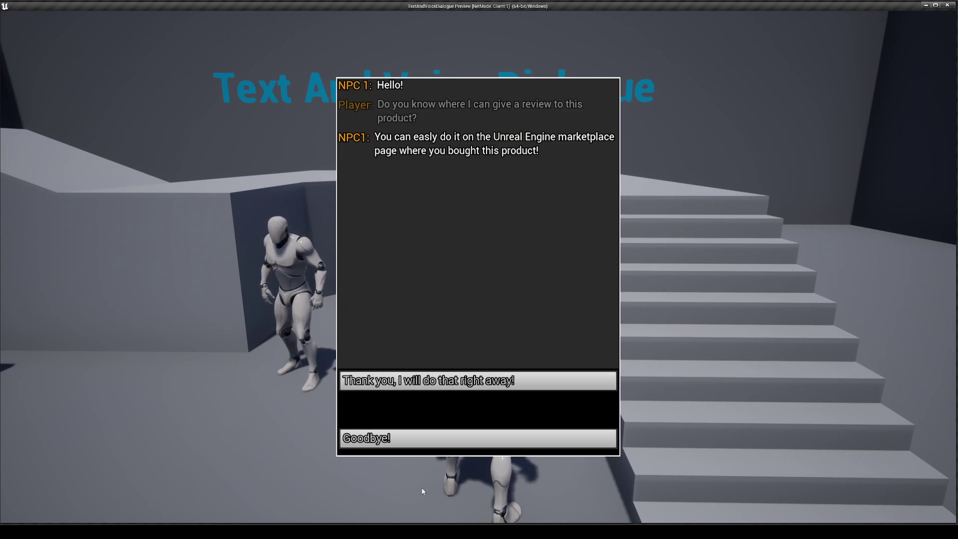
pyautogui.click(414, 381)
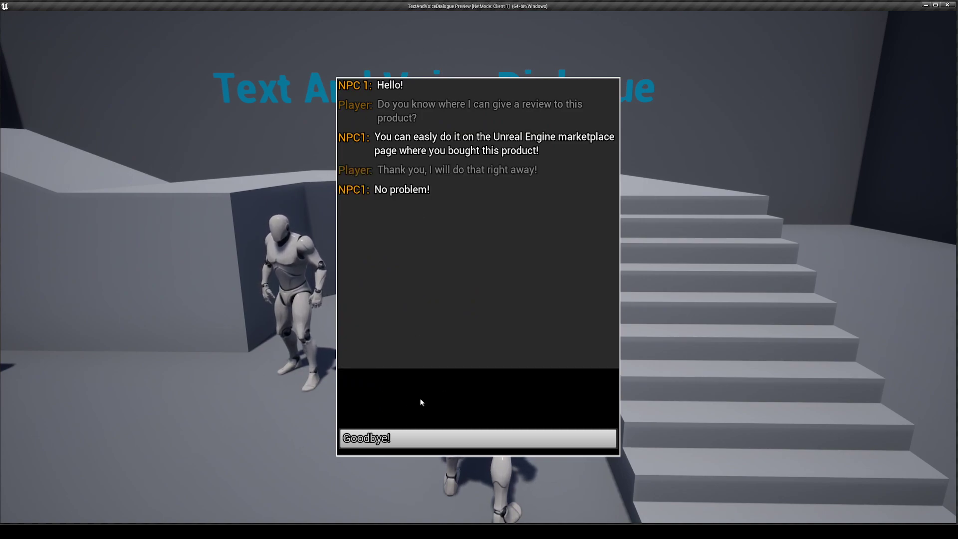
pyautogui.press('s')
pyautogui.press('d')
pyautogui.press('w')
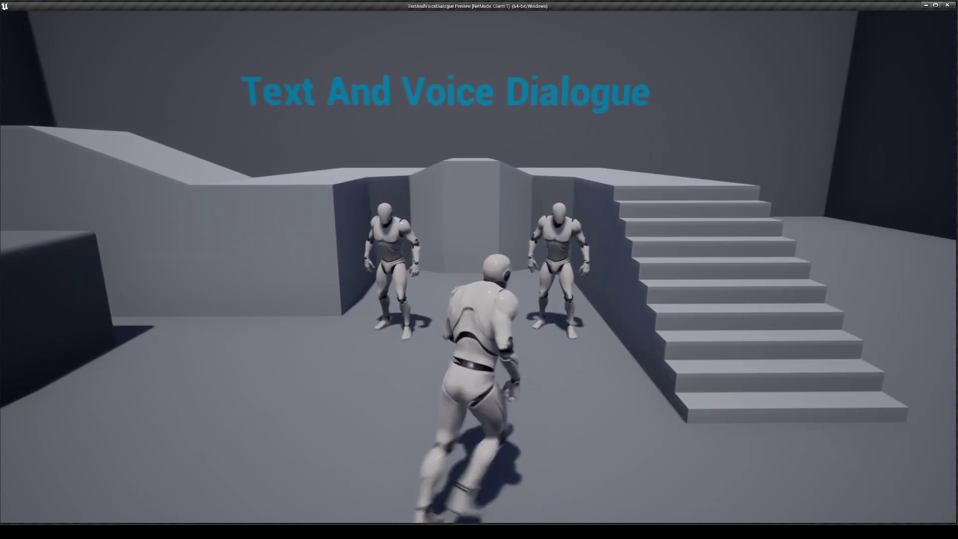
pyautogui.press('Escape')
# Survey the two text conversation characters and their cameras beside the staircase from several angles in the level
pyautogui.moveTo(535, 175); pyautogui.dragTo(719, 175, button='right')
pyautogui.moveTo(536, 175); pyautogui.dragTo(280, 220, button='right')
pyautogui.press('w')
pyautogui.press('s')
pyautogui.moveTo(402, 266); pyautogui.dragTo(390, 294, button='right')
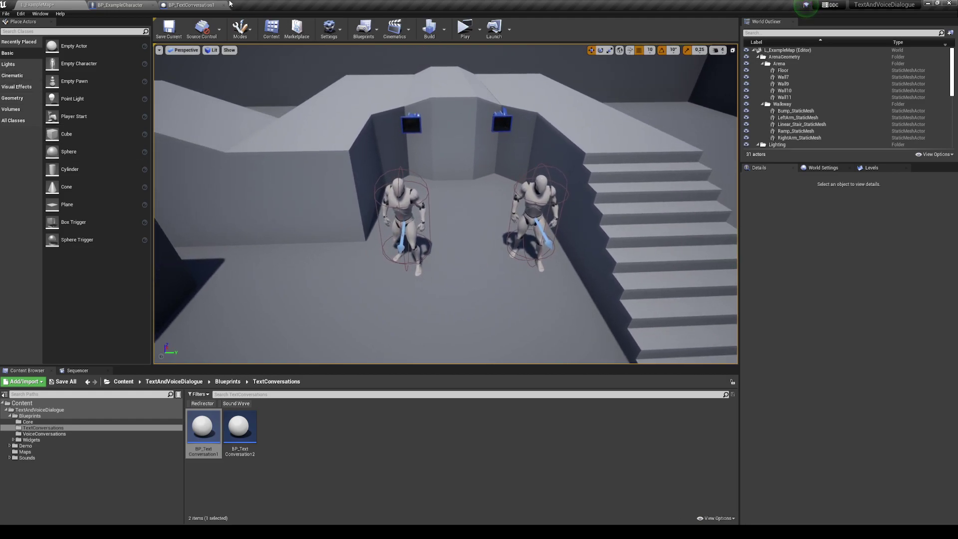
pyautogui.moveTo(334, 192); pyautogui.dragTo(436, 238, button='right')
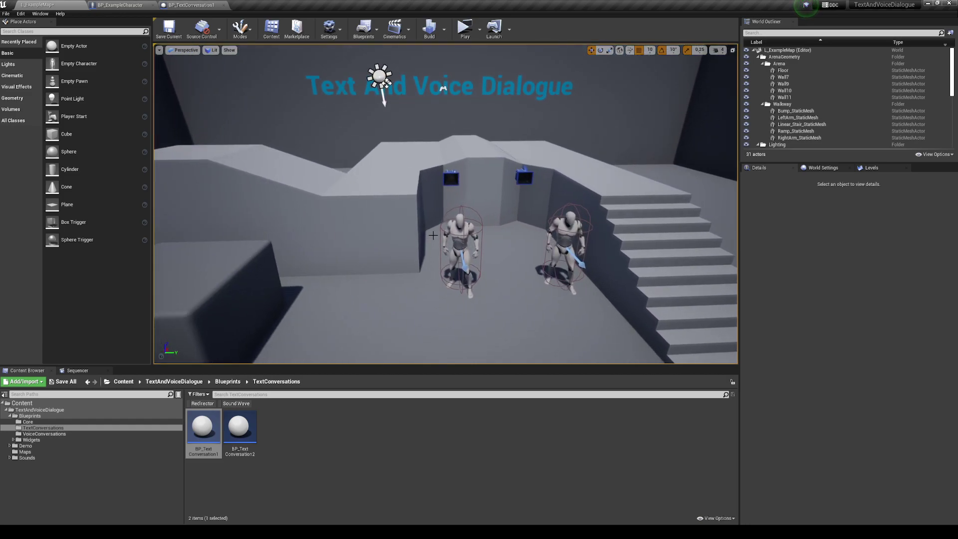
pyautogui.moveTo(334, 263); pyautogui.dragTo(256, 223, button='right')
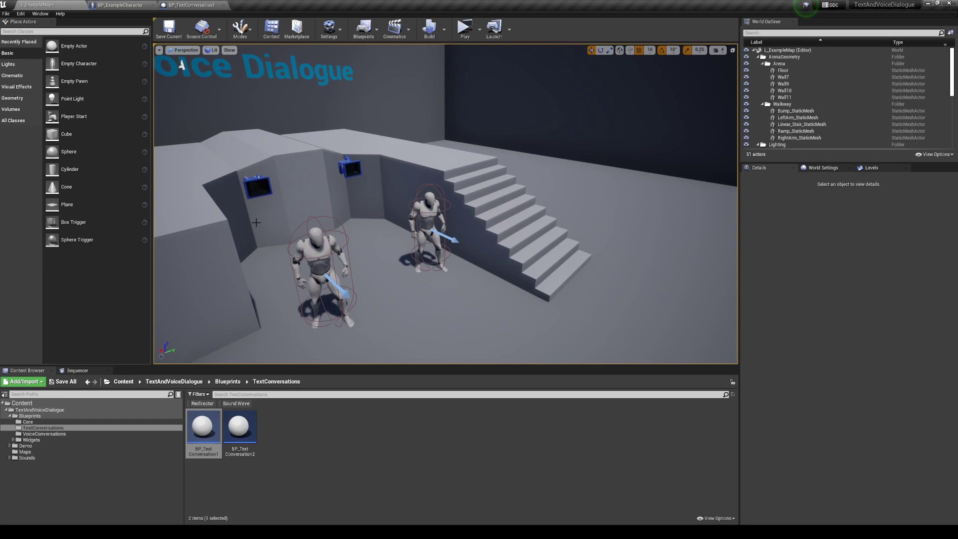
pyautogui.moveTo(284, 313); pyautogui.dragTo(283, 313, button='right')
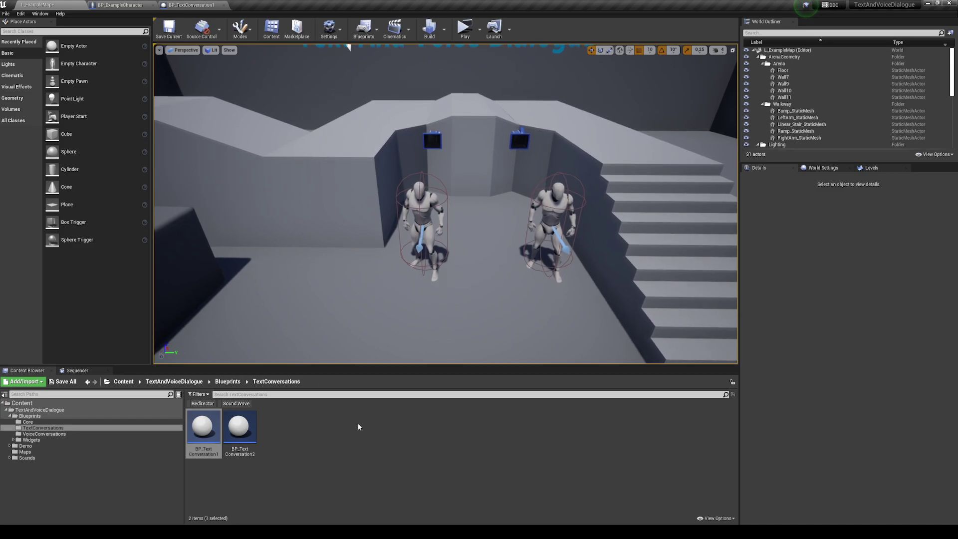